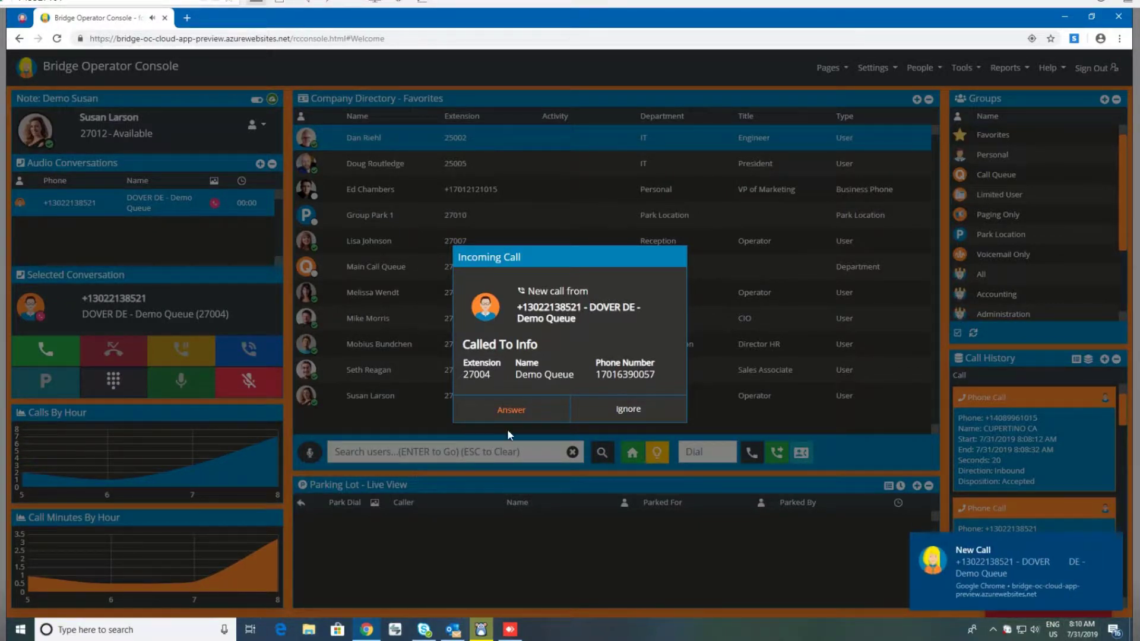
- Answer the incoming Demo Queue call from DOVER DE
click(526, 412)
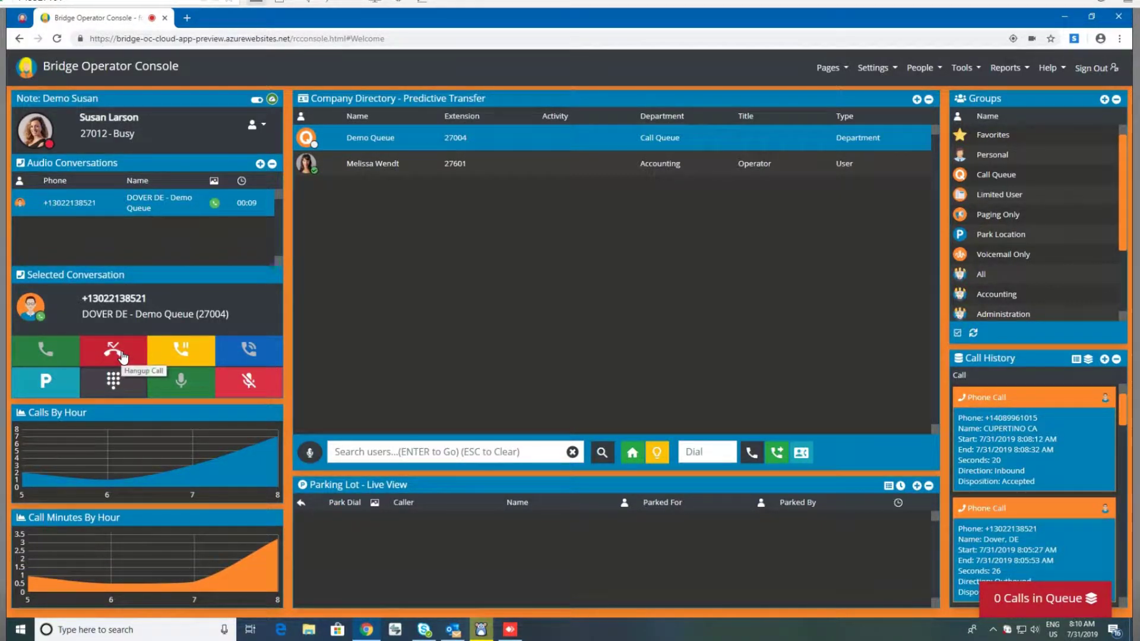
- Toggle hold on the DOVER DE caller, then open and close the DTMF keypad
click(181, 357)
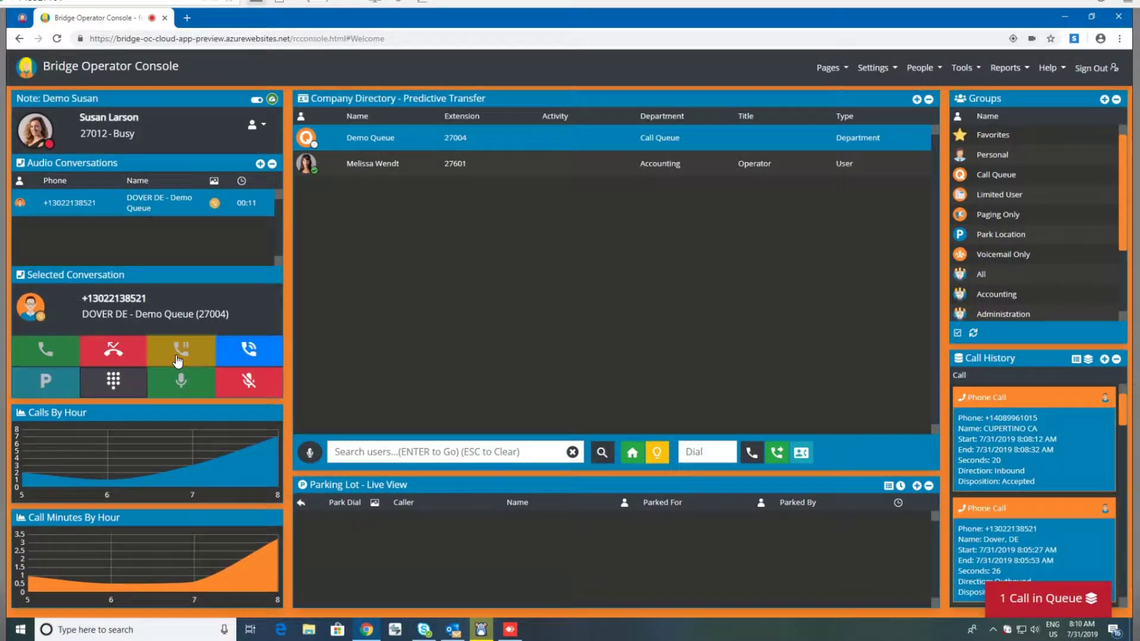
click(243, 357)
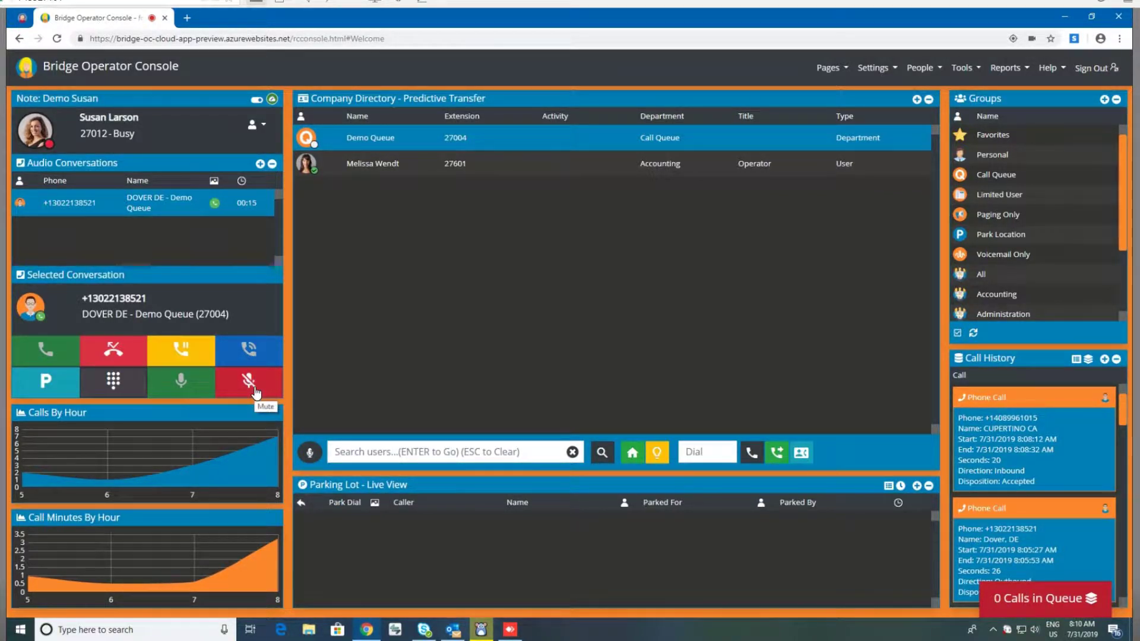
click(187, 390)
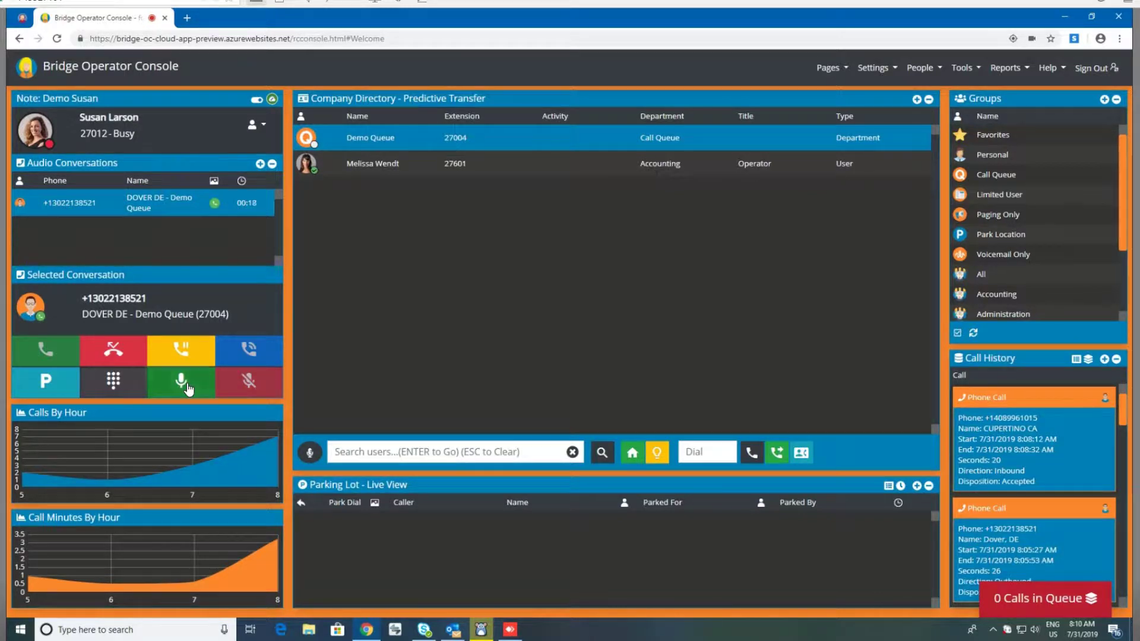
click(113, 382)
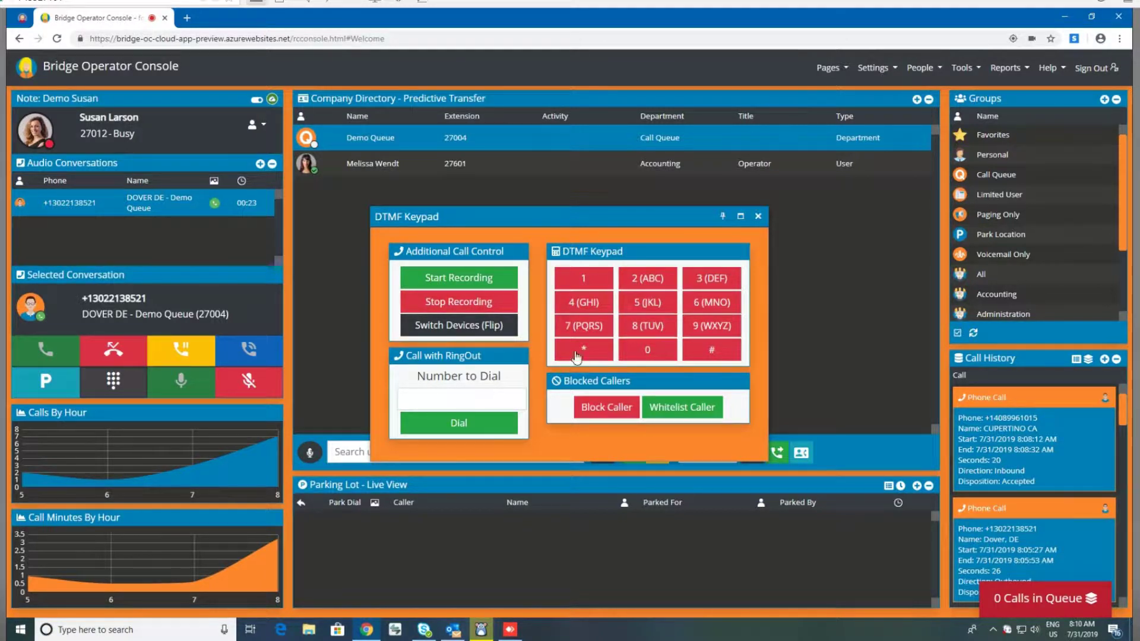
click(758, 216)
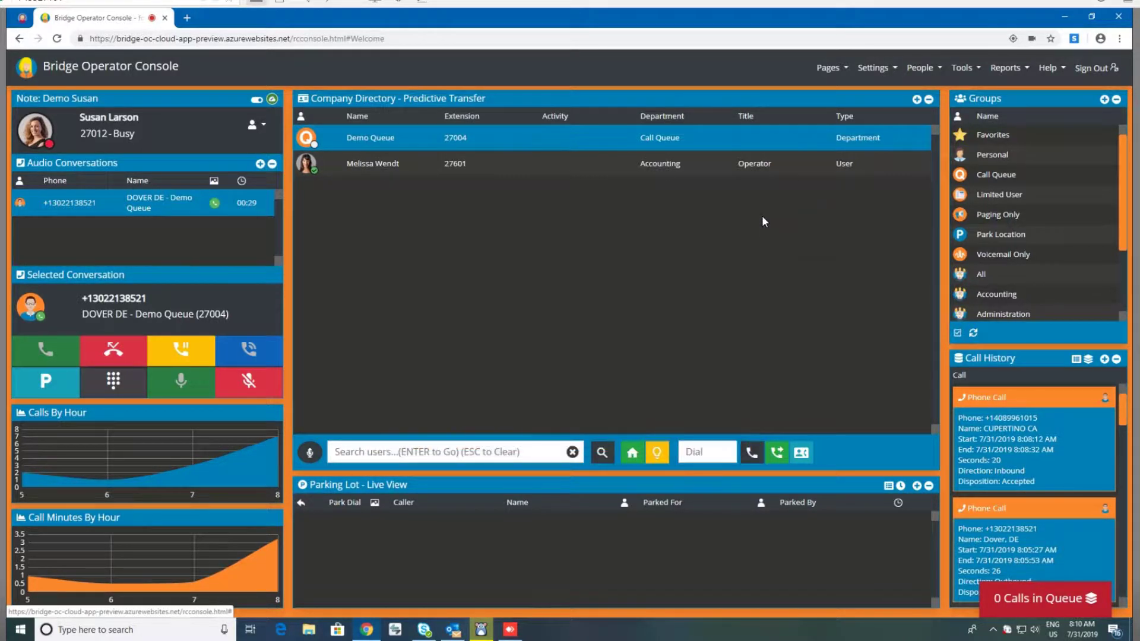
- Answer CUPERTINO CA, switch between both conversations, and resume DOVER DE
click(525, 404)
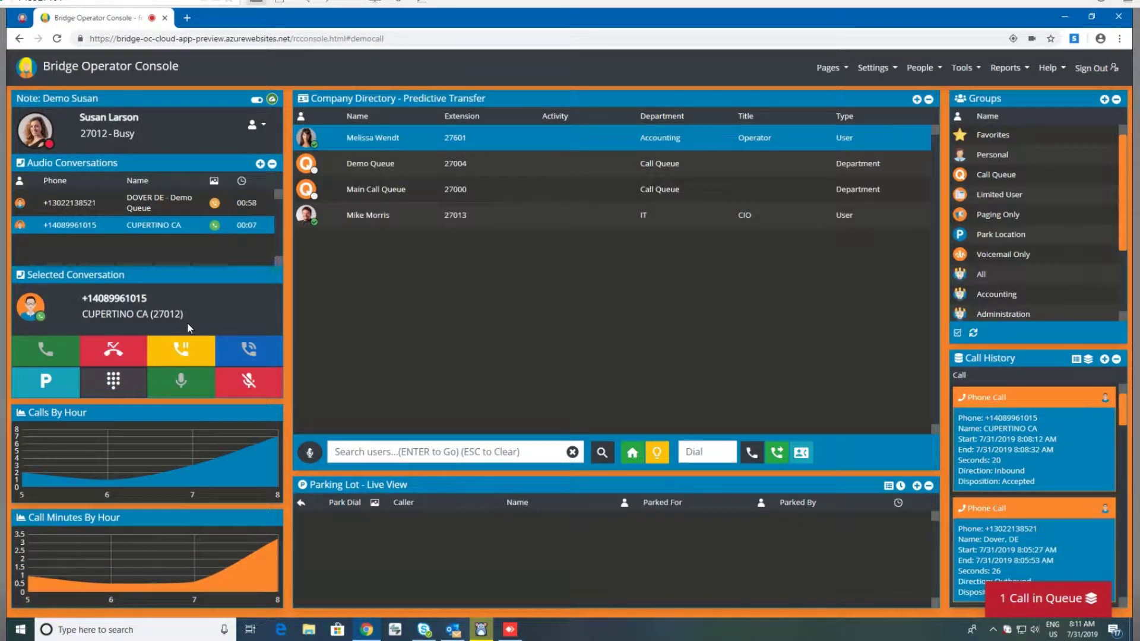
click(166, 205)
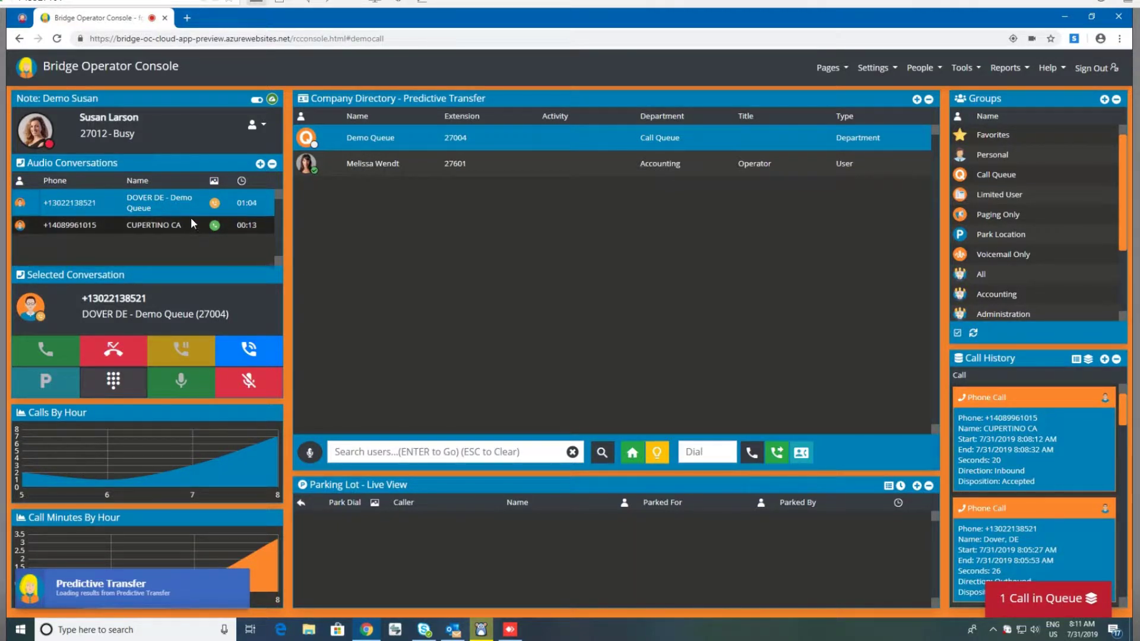
click(181, 229)
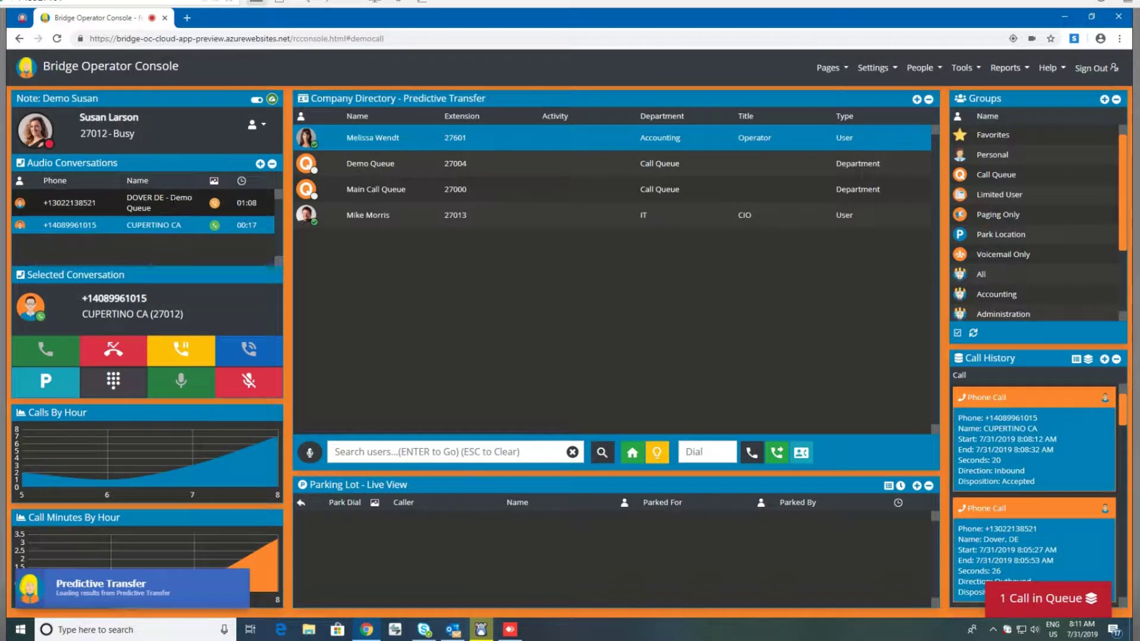
click(174, 205)
click(238, 353)
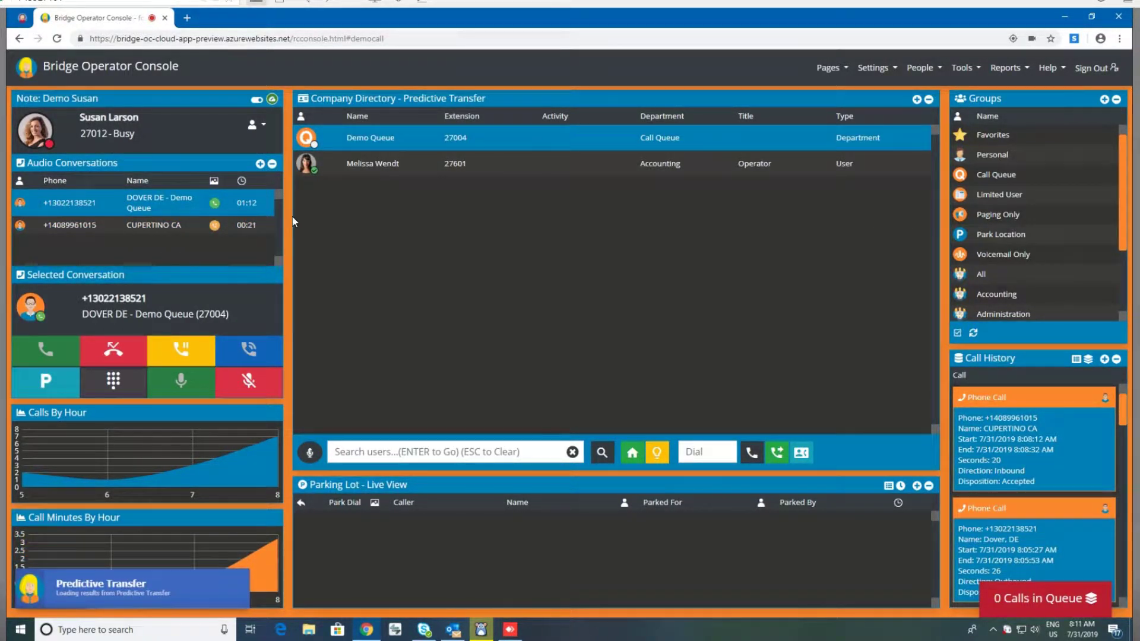
- Transfer DOVER DE to extension 27601, then consult-transfer CUPERTINO CA to 27601
click(423, 169)
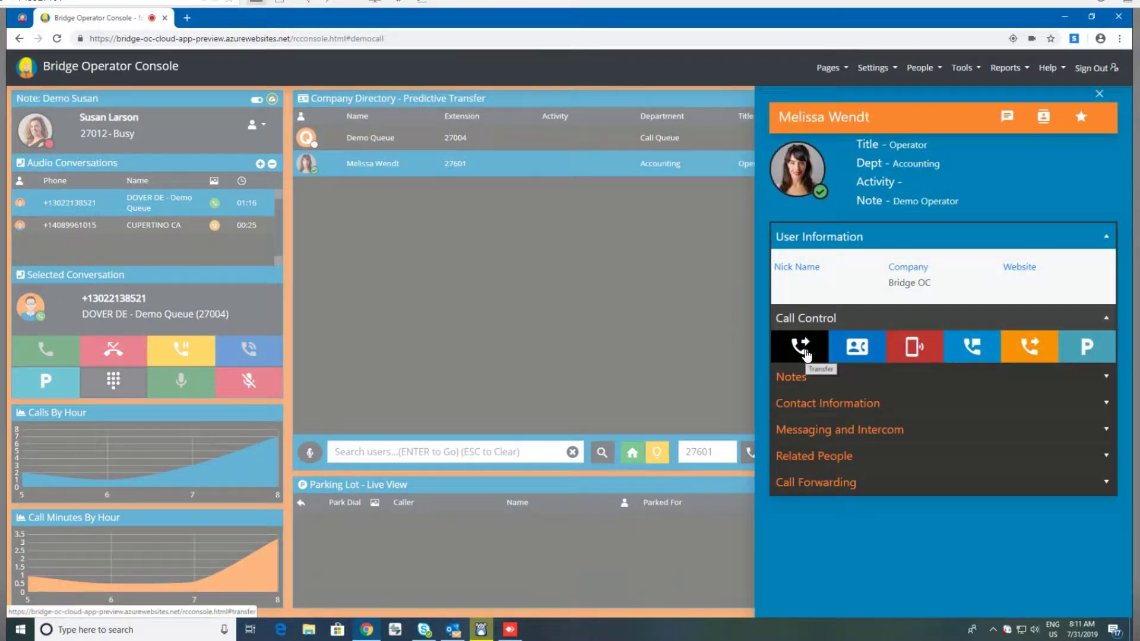
click(804, 354)
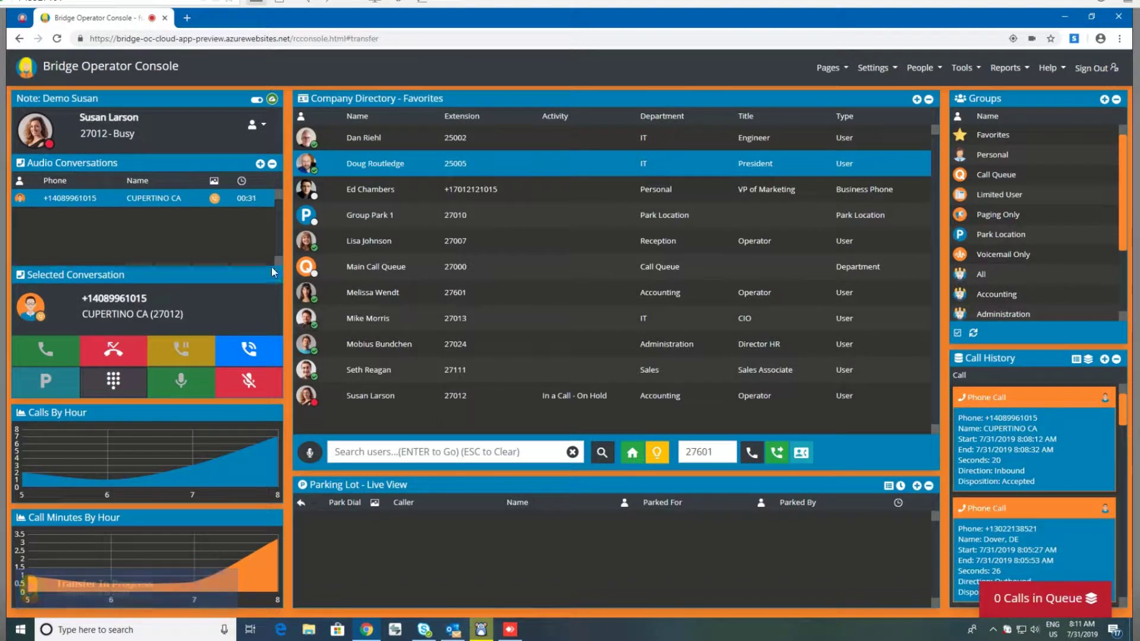
click(656, 451)
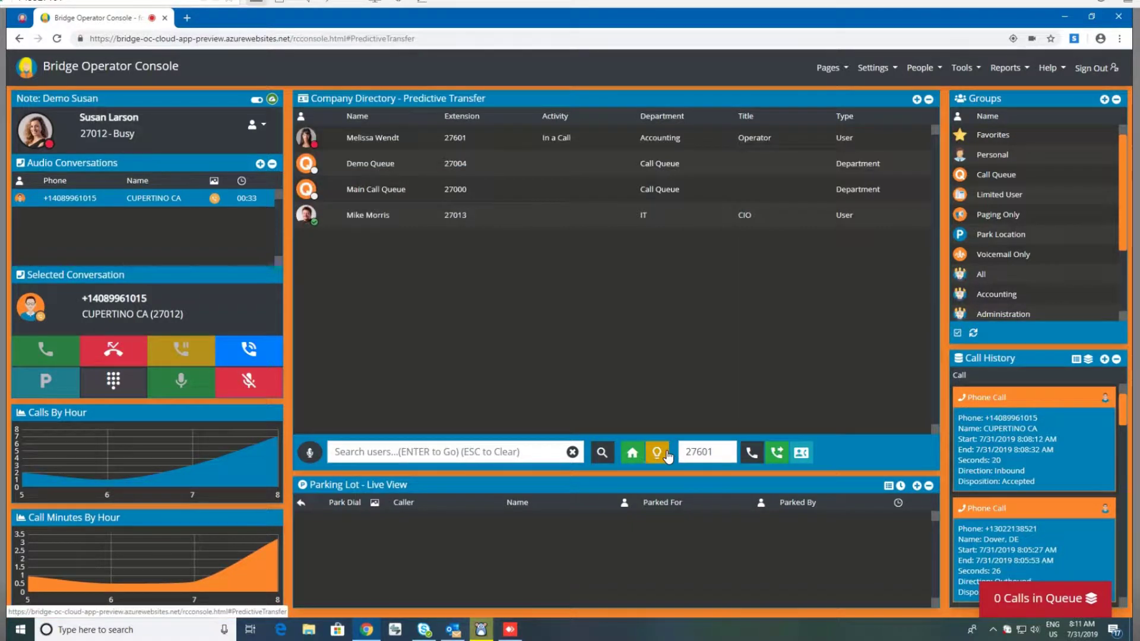
click(425, 140)
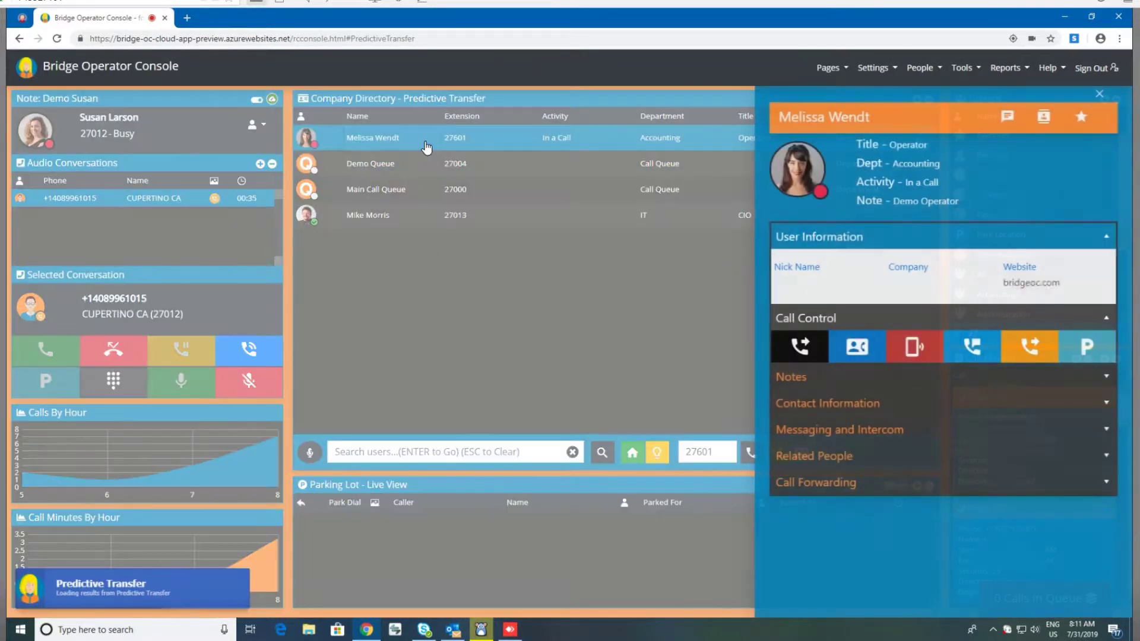
click(870, 347)
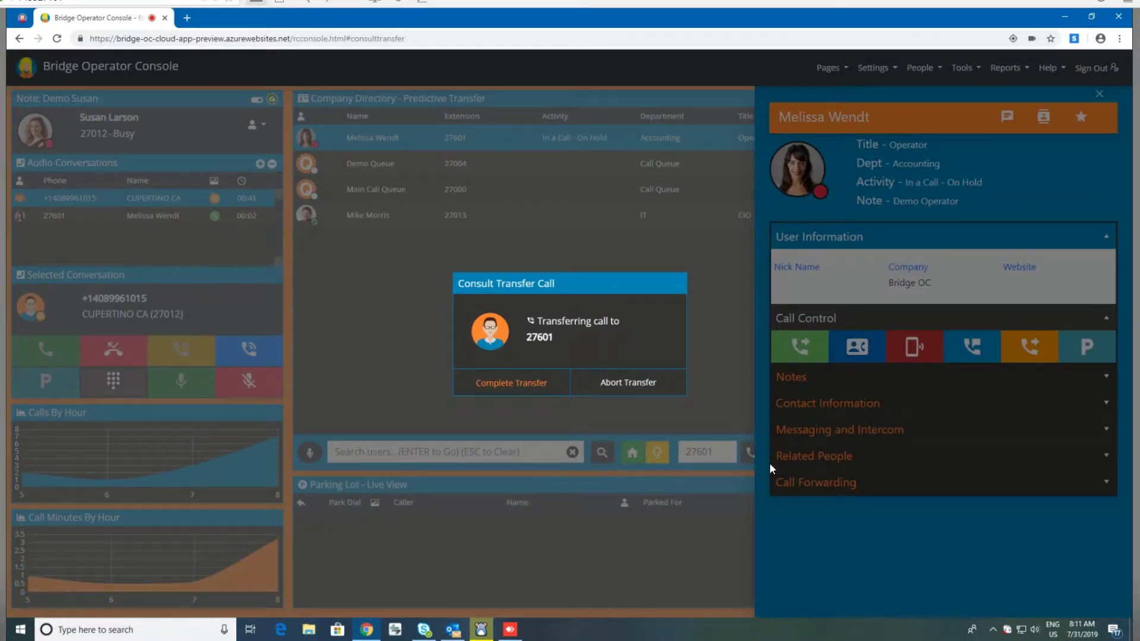
click(529, 387)
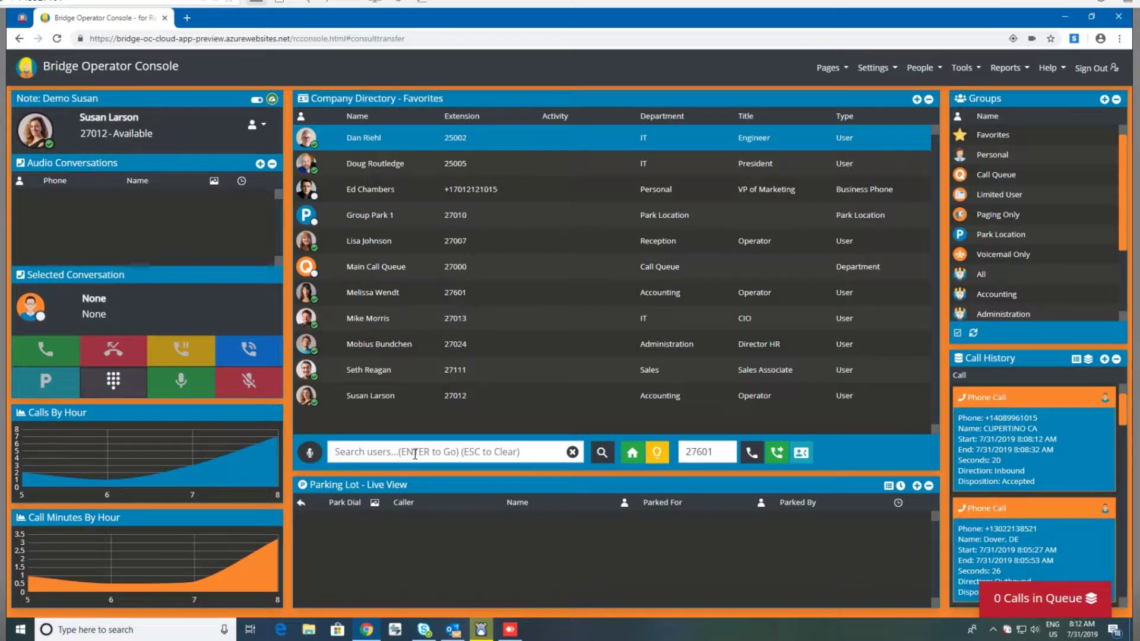
text(susan)
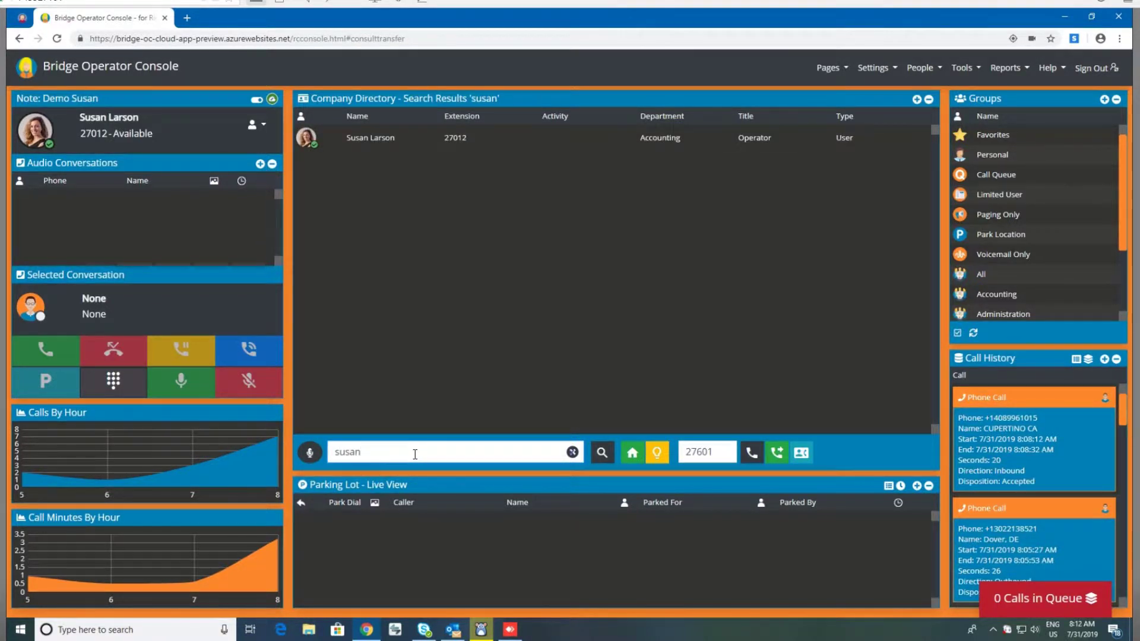
key(Return)
key(Escape)
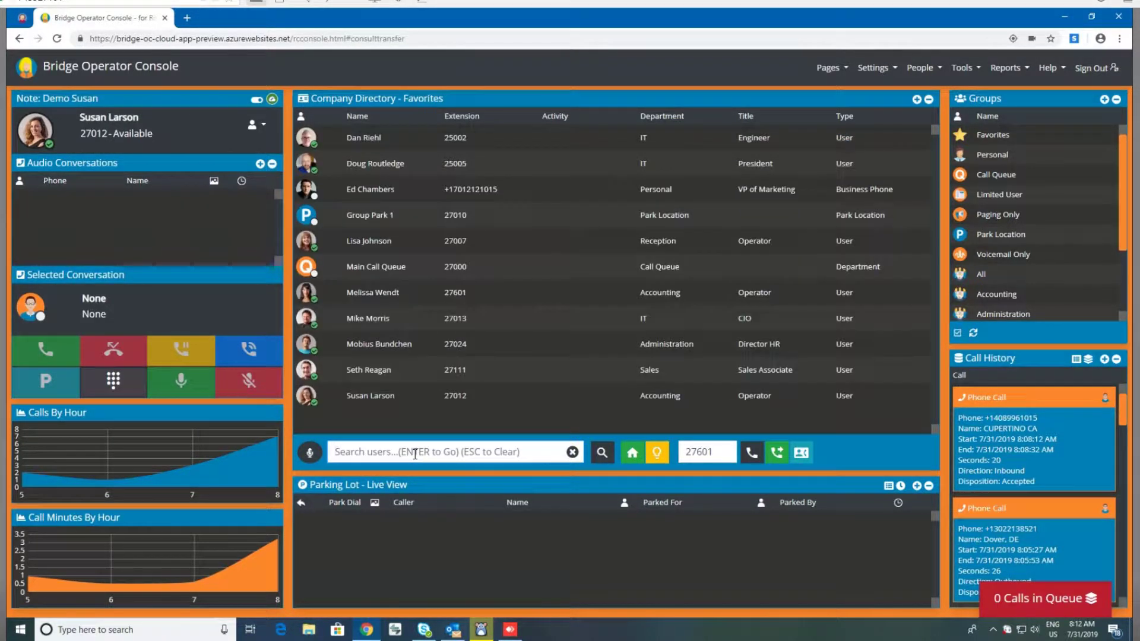
text(larson)
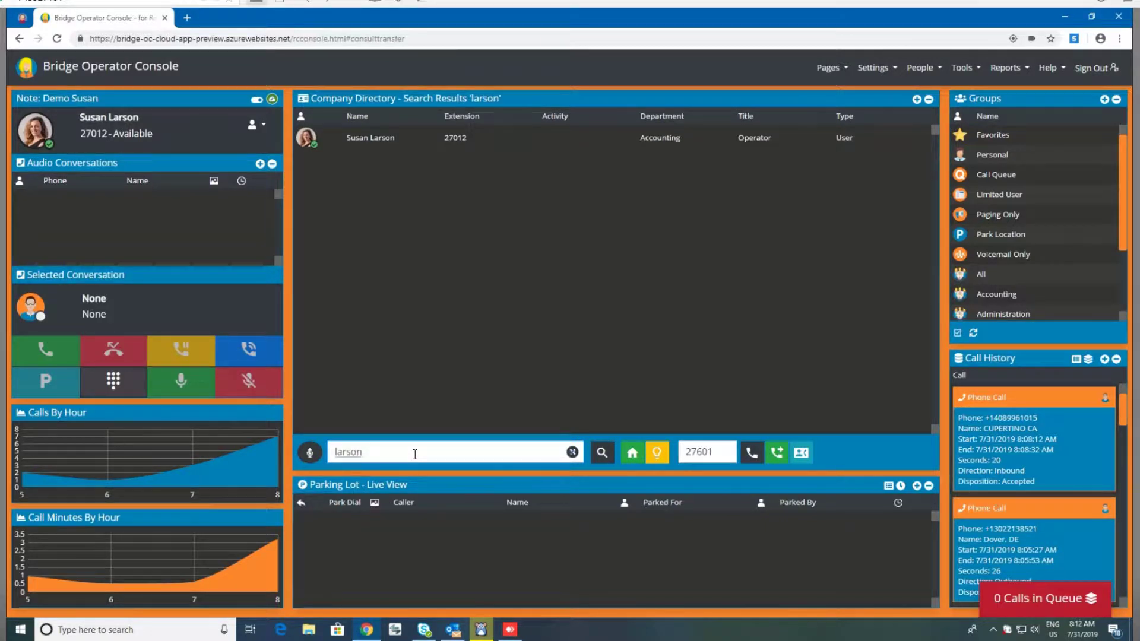
key(Escape)
text(sal)
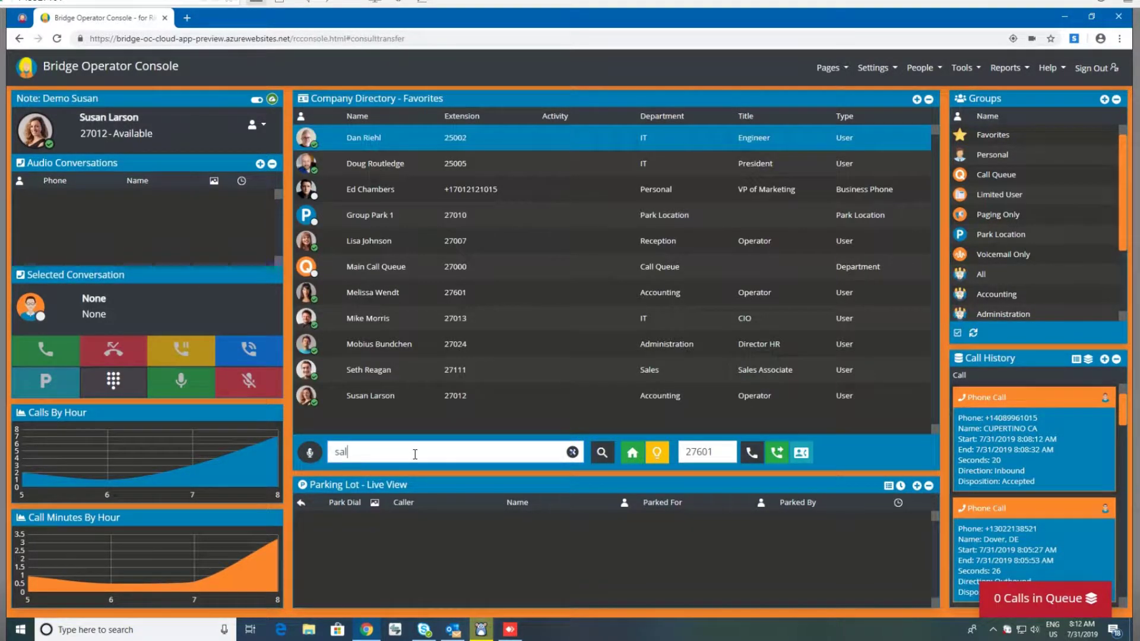
text(es)
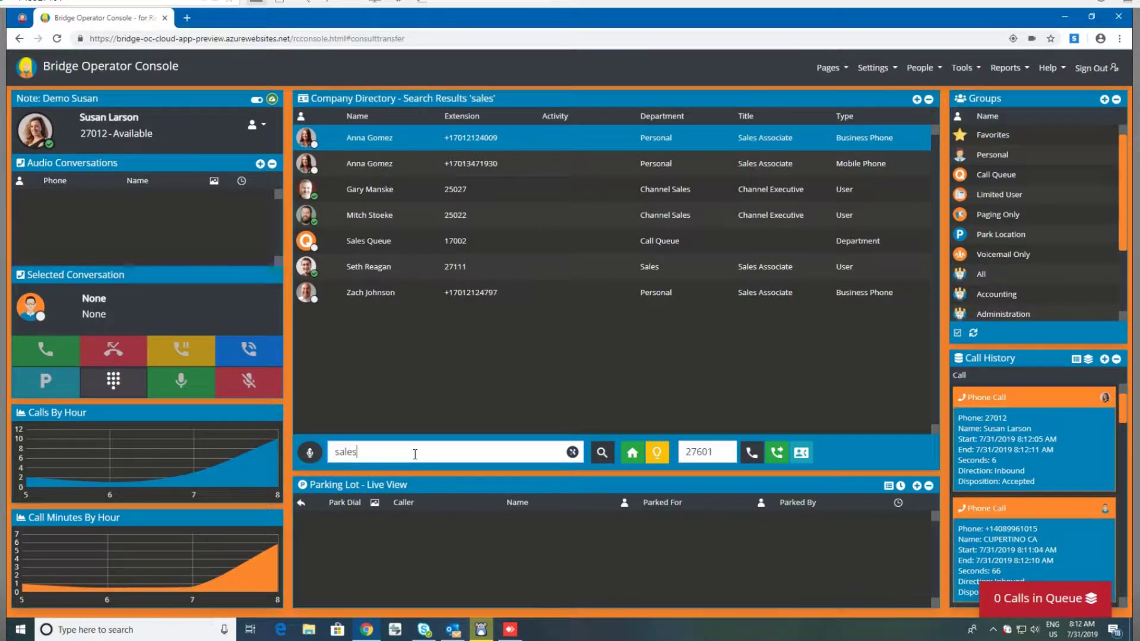
key(Escape)
text(channel)
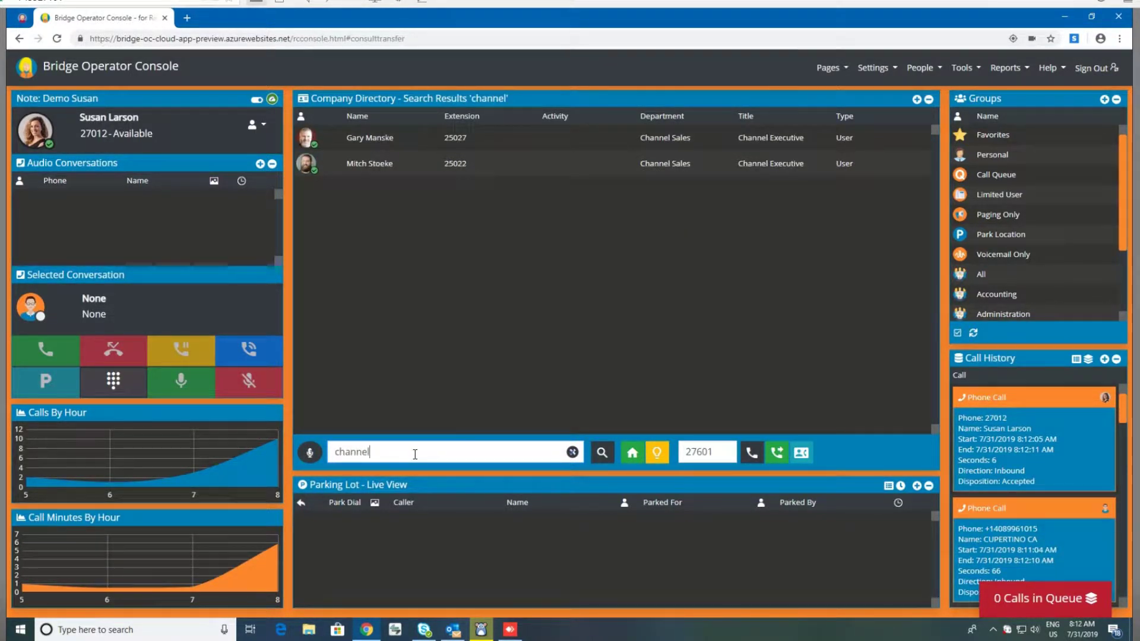
key(Escape)
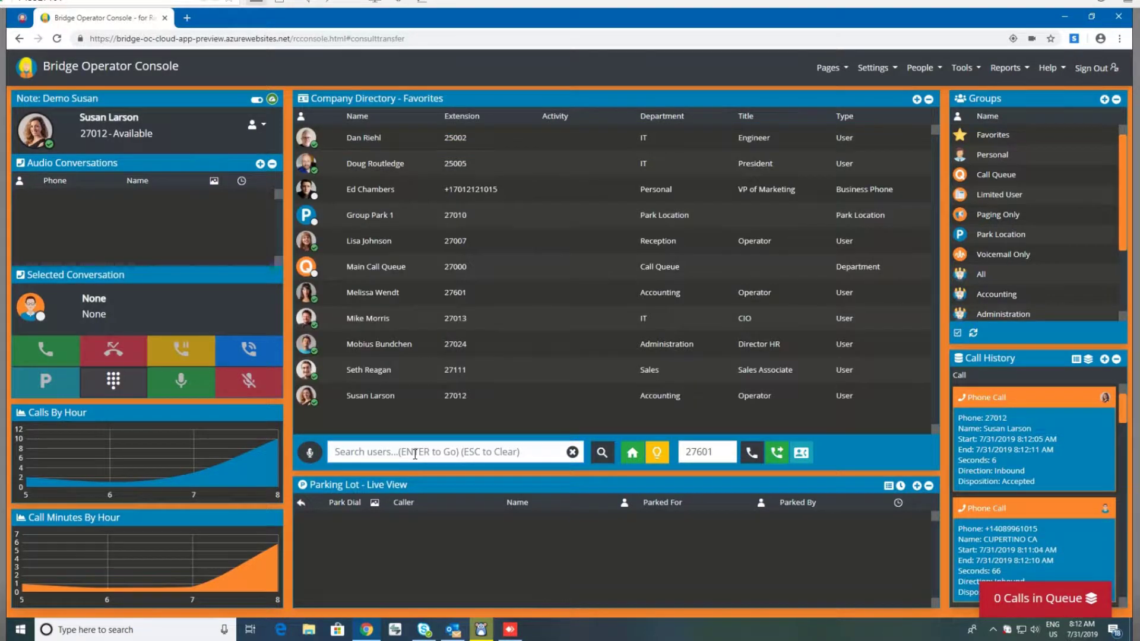
text(s l)
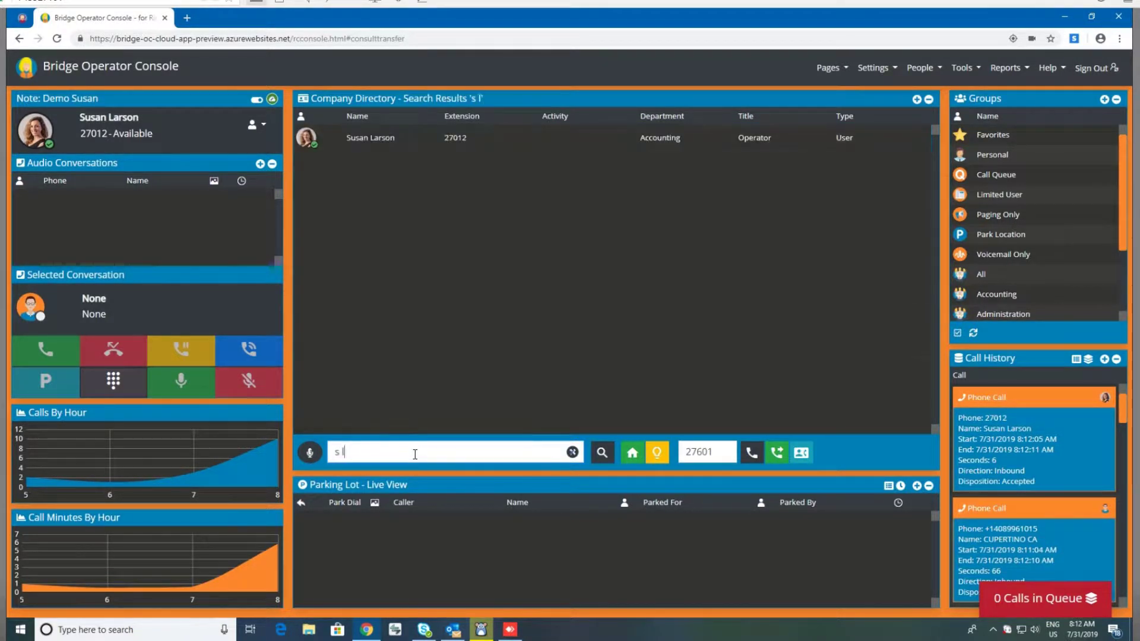
key(Escape)
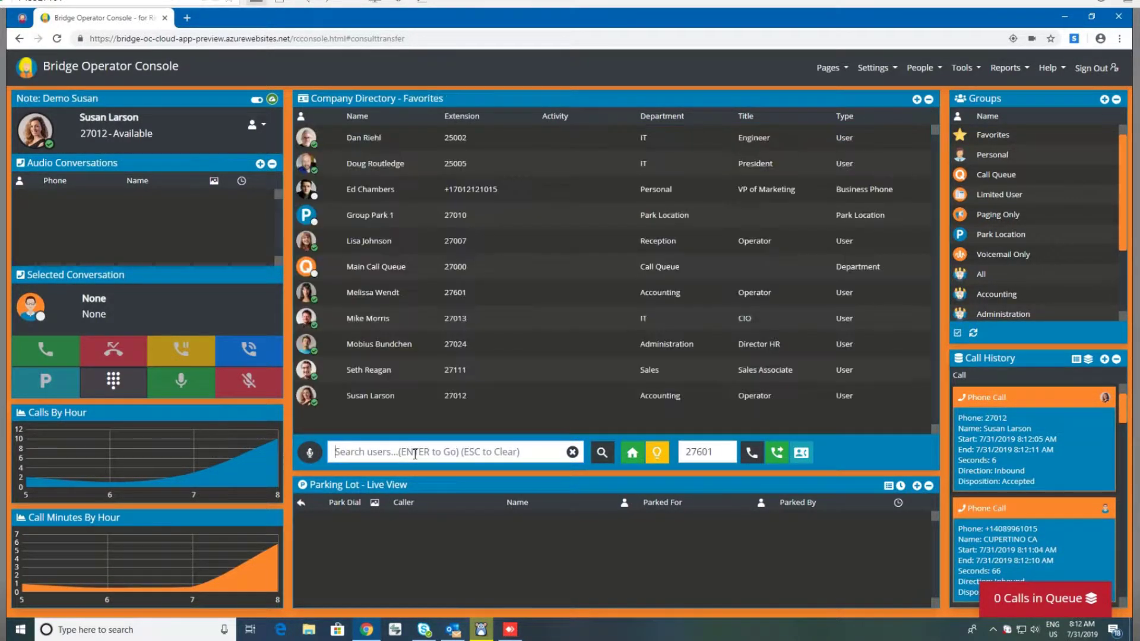
text(daaan)
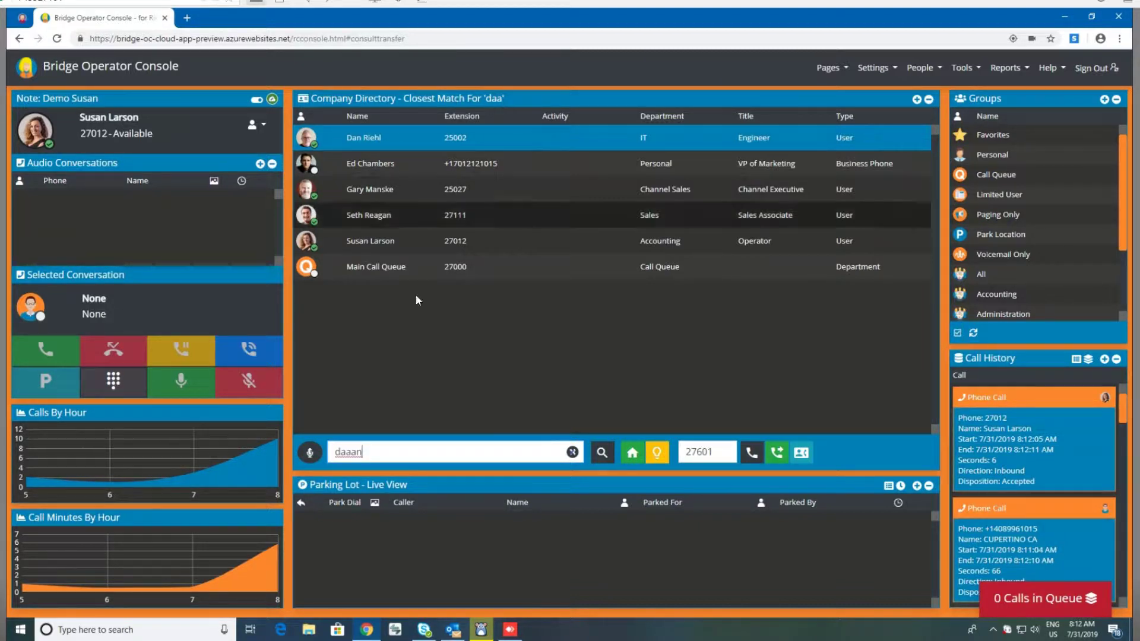
click(407, 452)
click(632, 453)
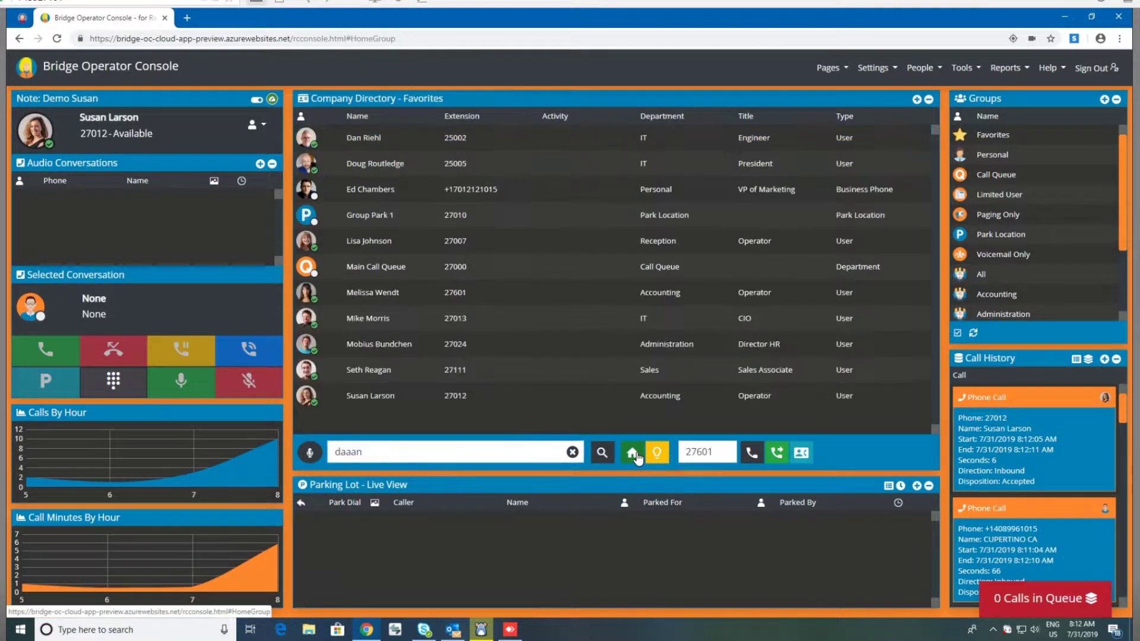
click(573, 452)
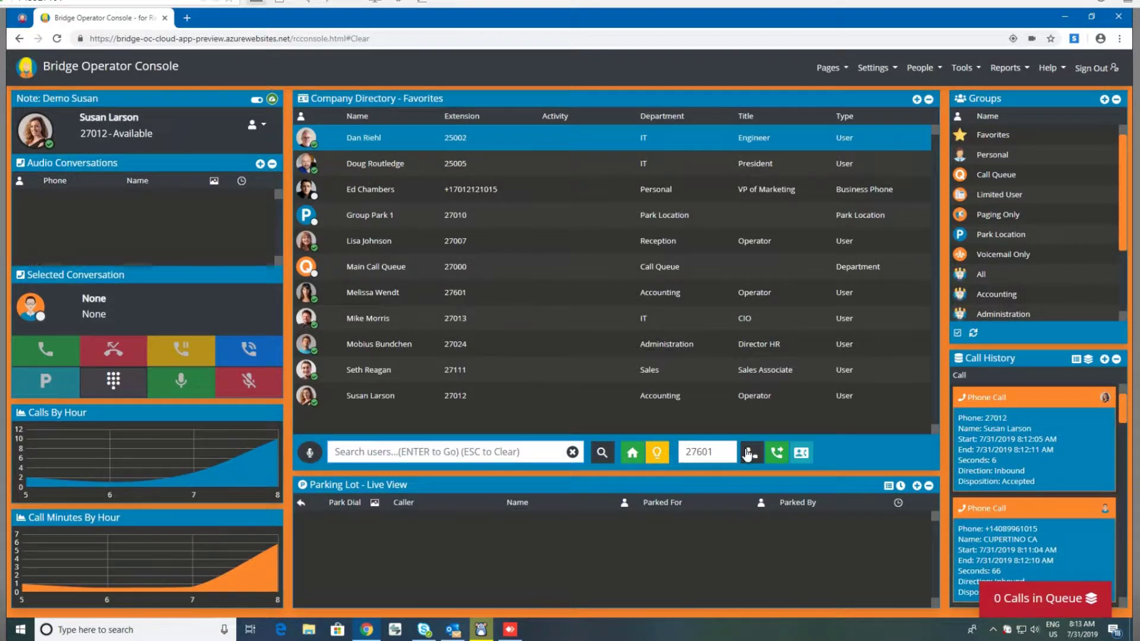
click(720, 452)
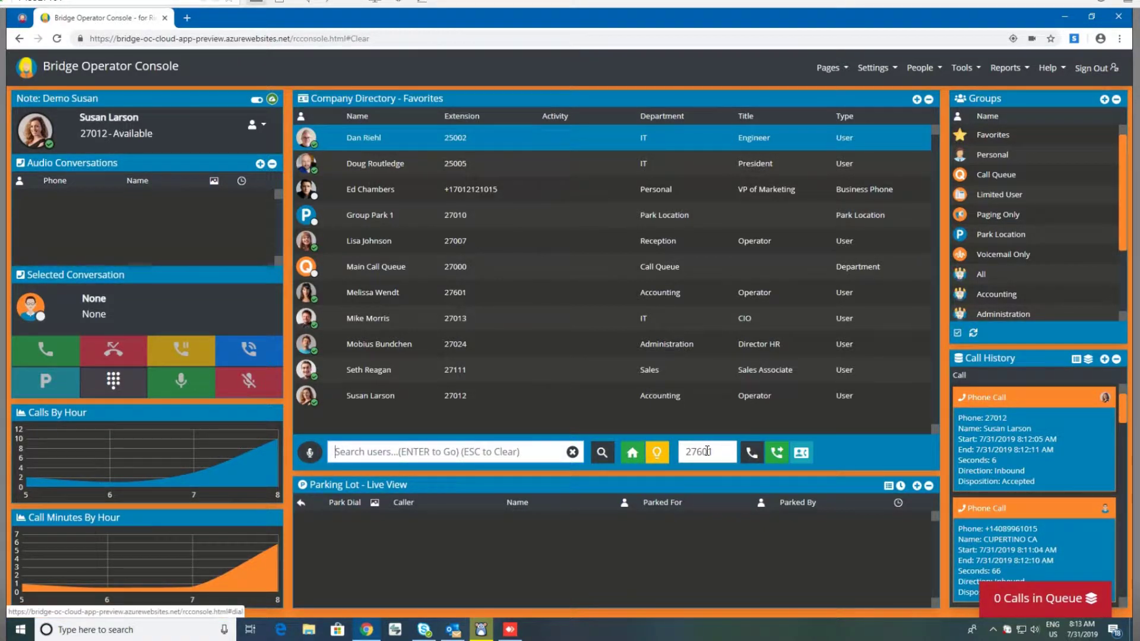
click(751, 454)
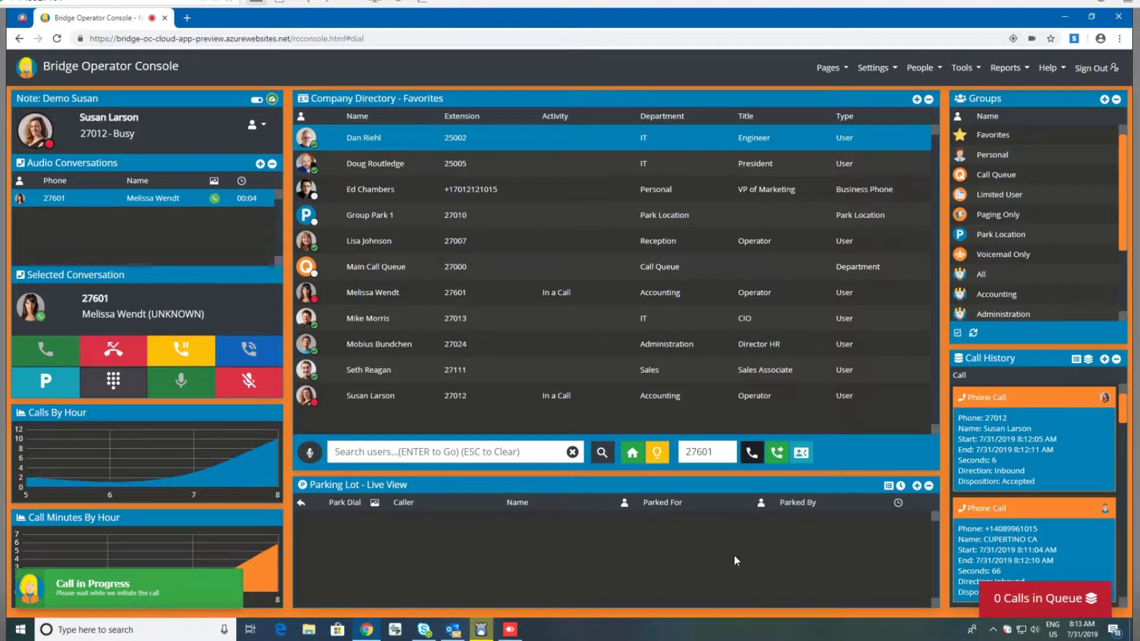
double_click(450, 299)
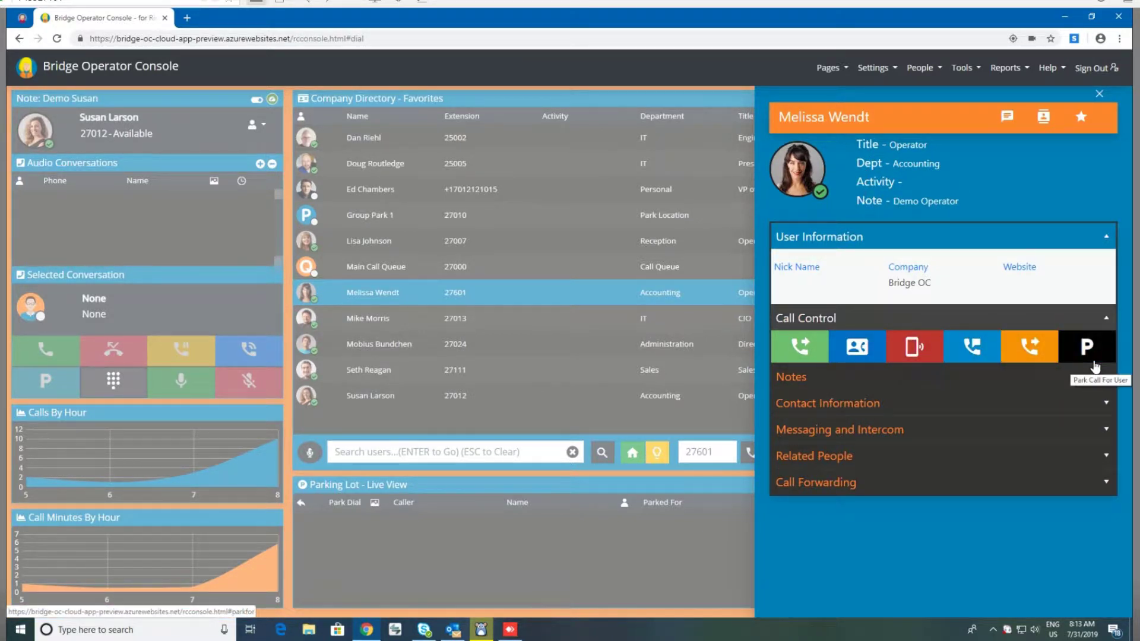
click(828, 377)
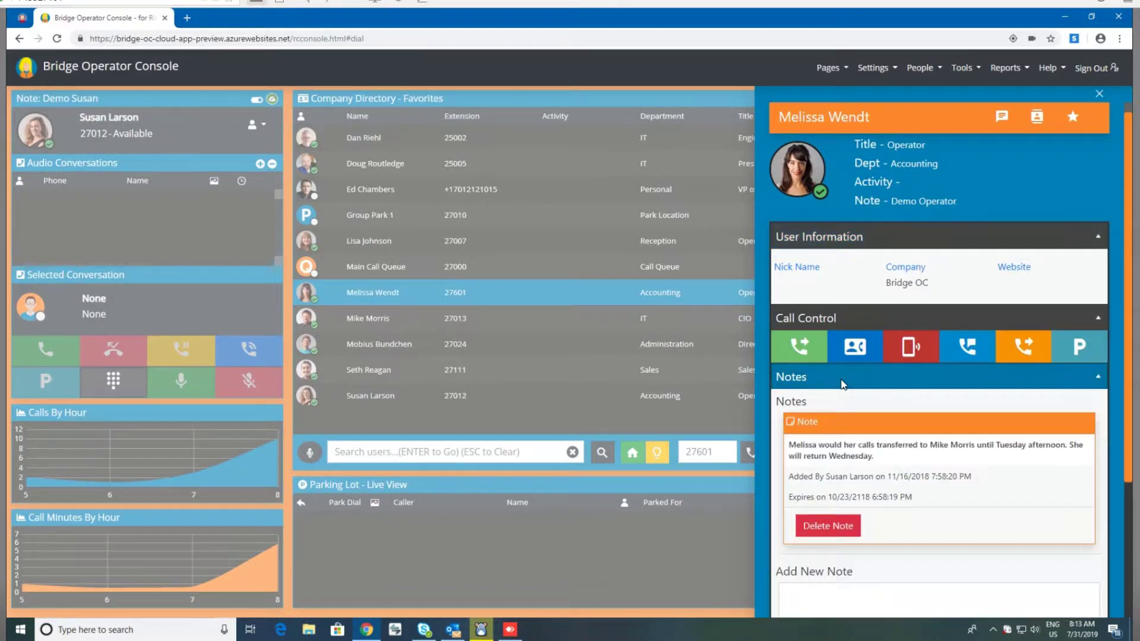
click(904, 375)
click(898, 409)
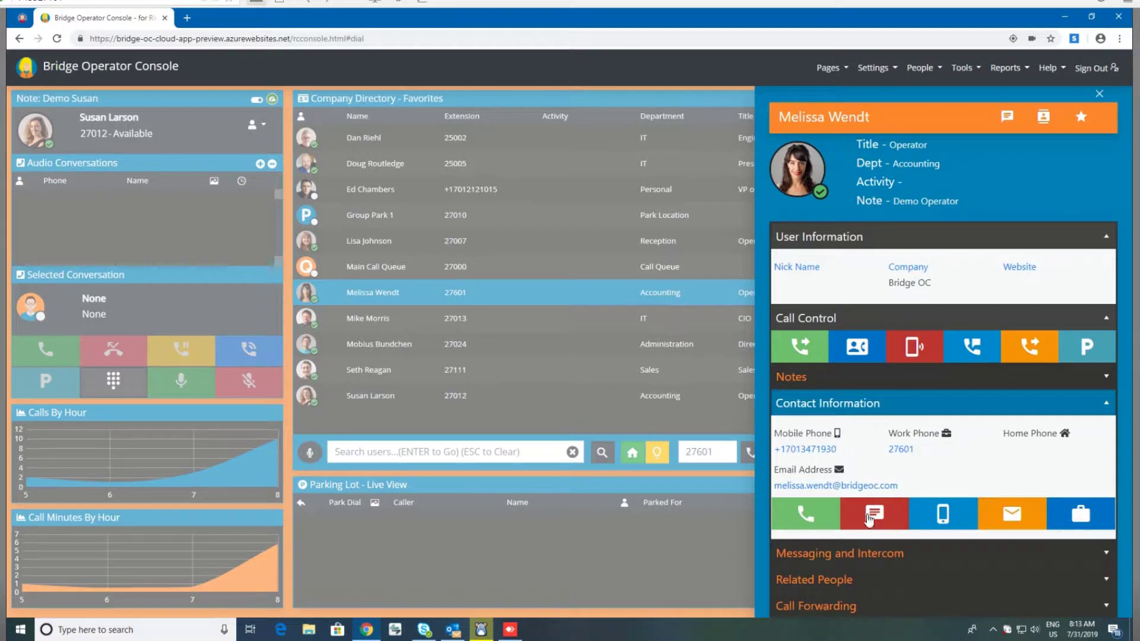
click(931, 403)
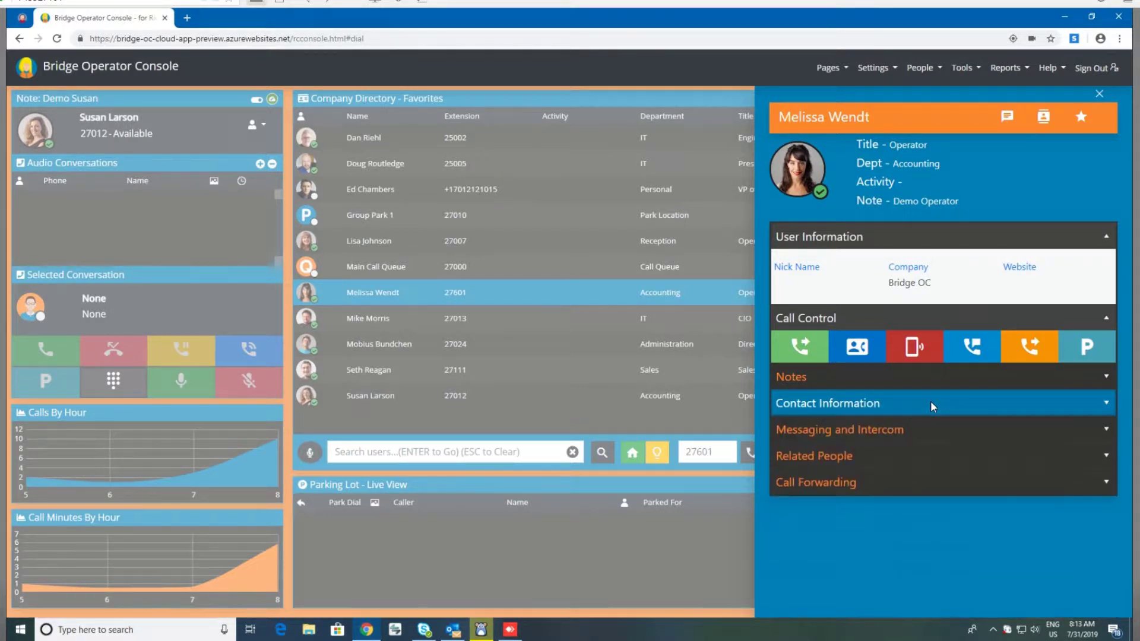
click(910, 430)
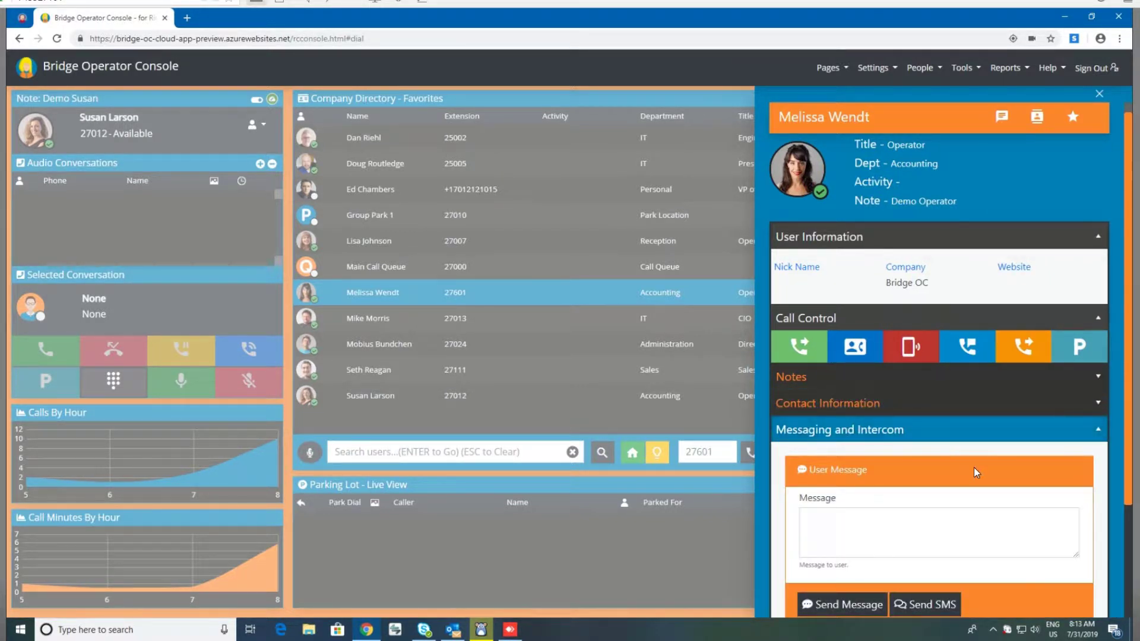
scroll(974, 470, down, 1)
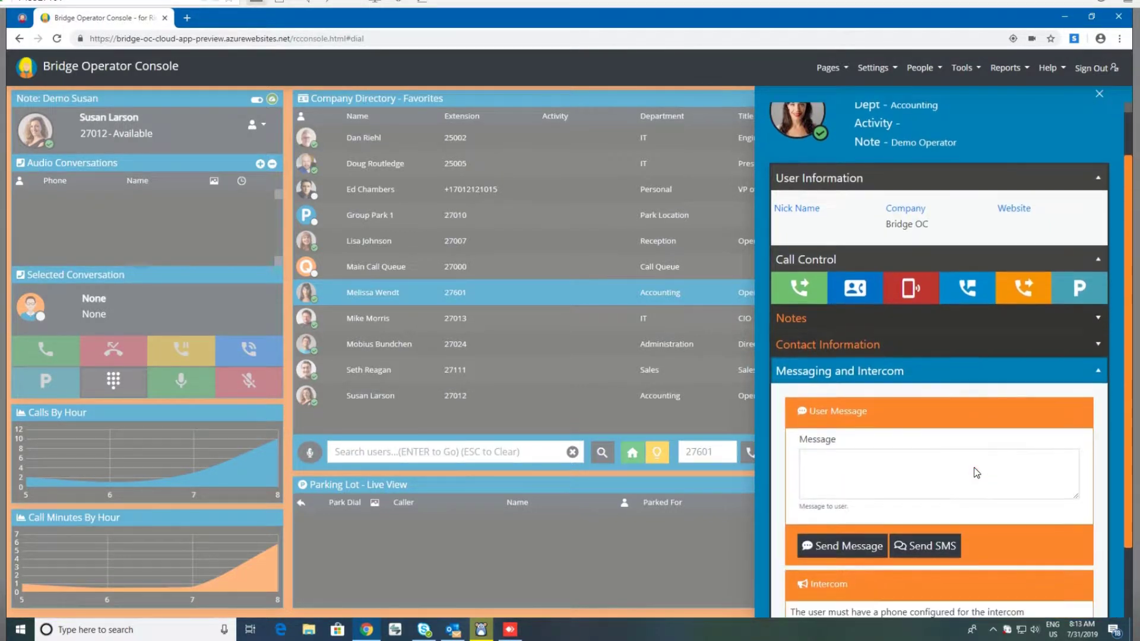
click(900, 366)
- Expand and collapse Related People and Call Forwarding, then close her profile
click(874, 453)
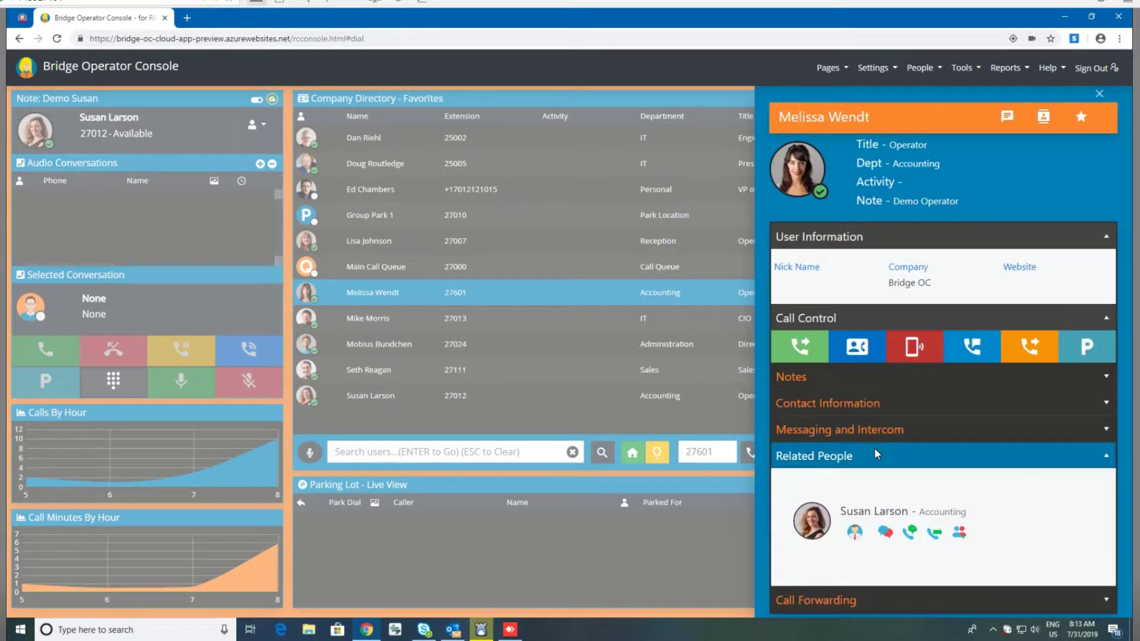
click(873, 455)
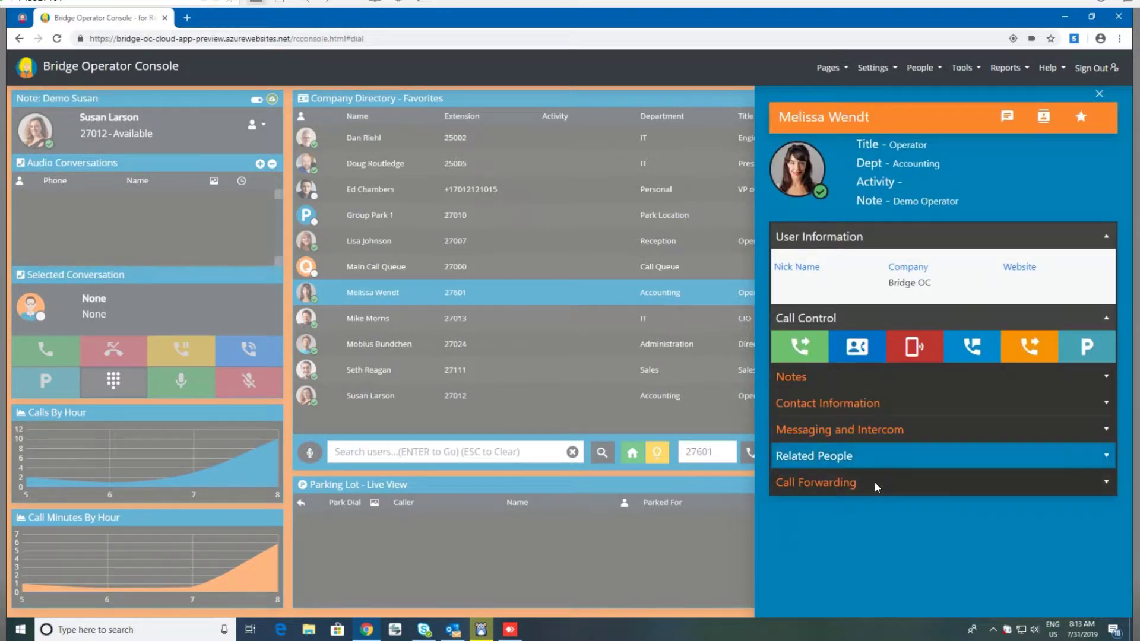
click(875, 484)
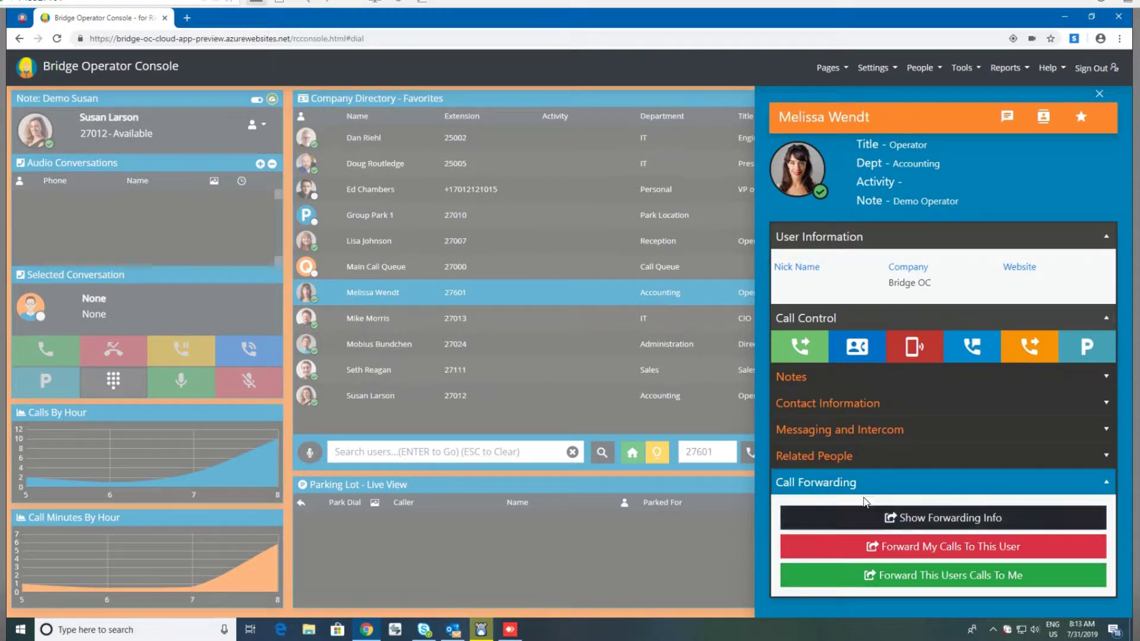
click(849, 488)
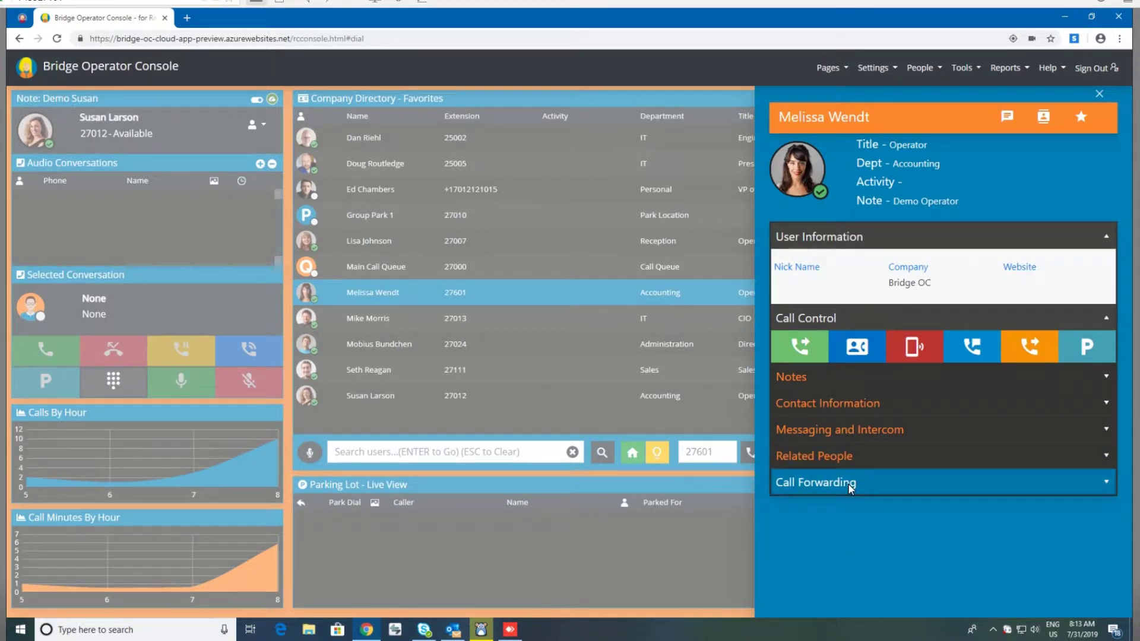
click(624, 545)
click(524, 406)
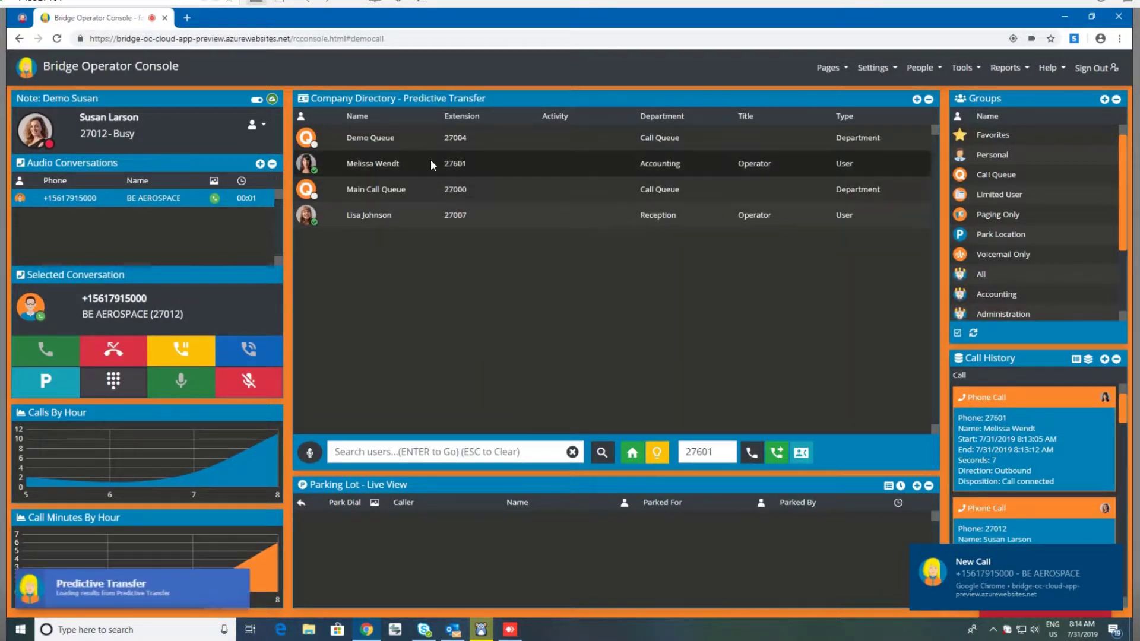
click(431, 159)
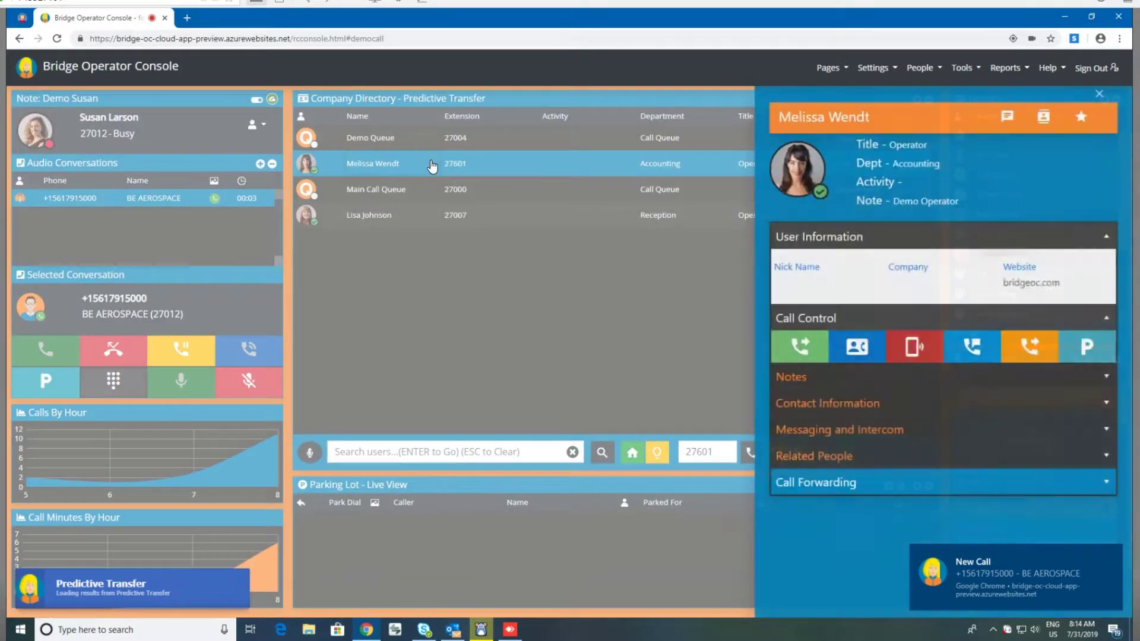
click(1087, 347)
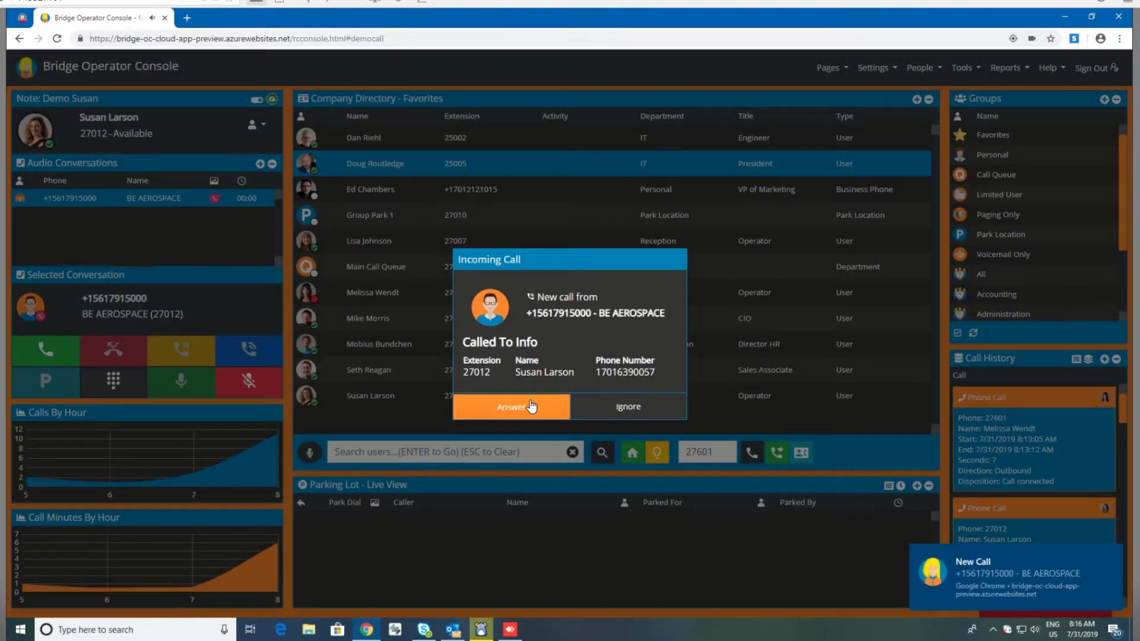
- Answer the returning BE AEROSPACE call and transfer it to Demo Queue
click(530, 405)
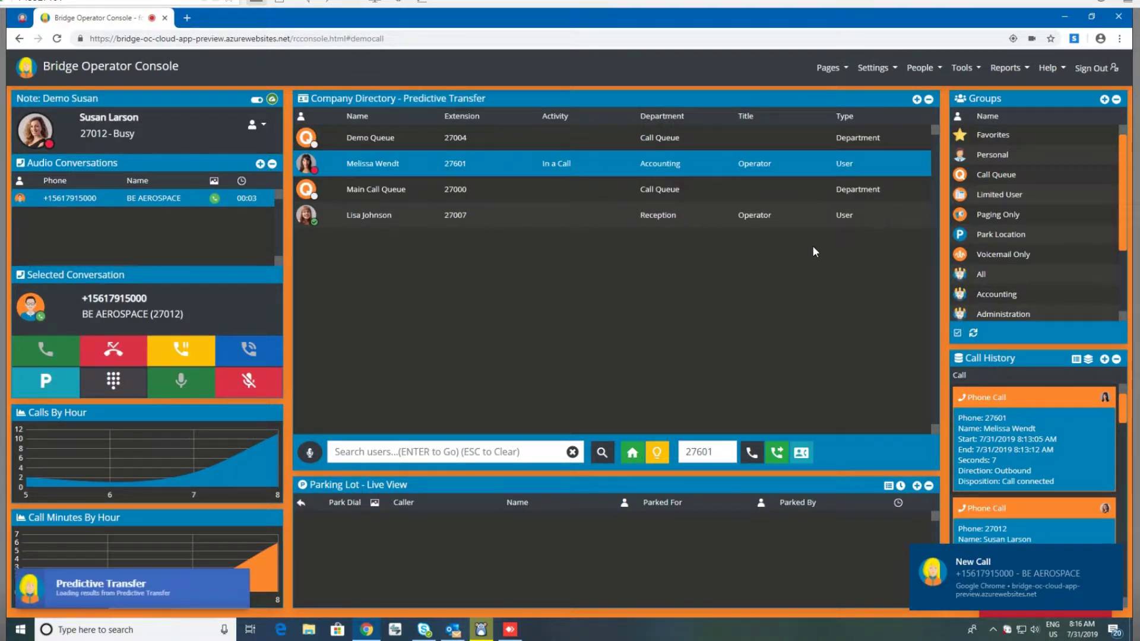
click(362, 140)
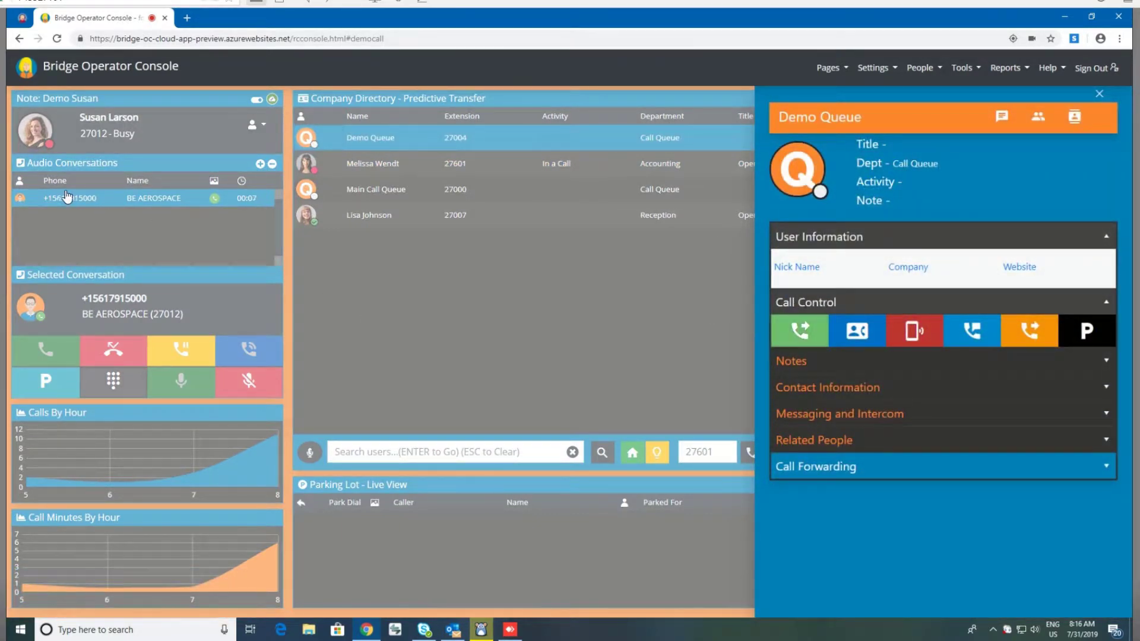
click(803, 330)
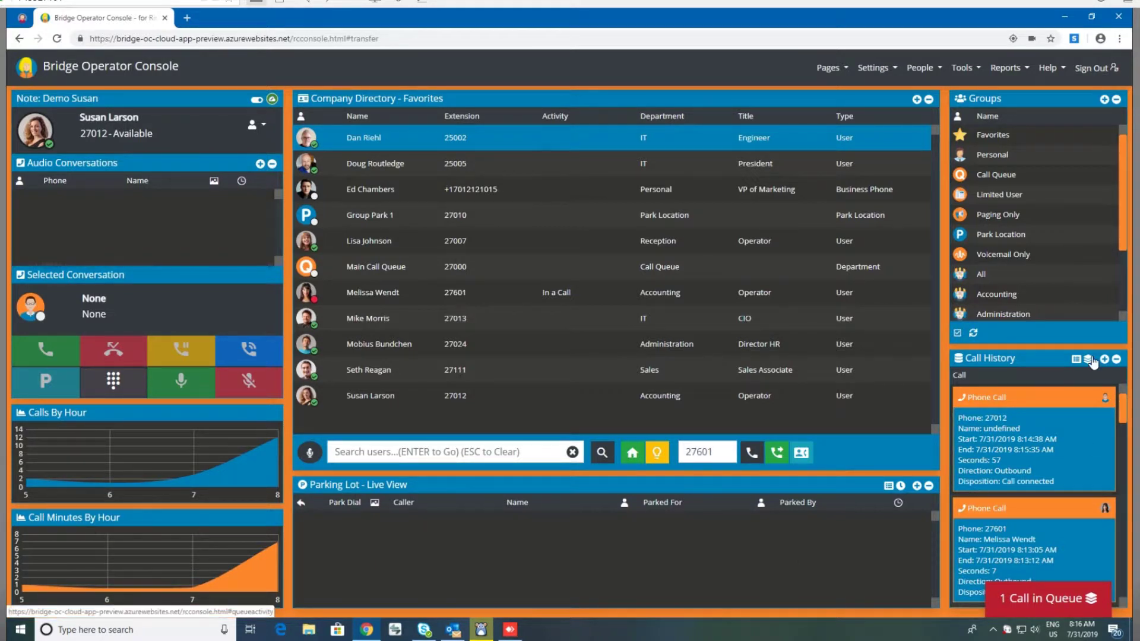
- Switch to Queue Activity, view Demo Queue's waiting call and members, then return to Favorites
click(1066, 600)
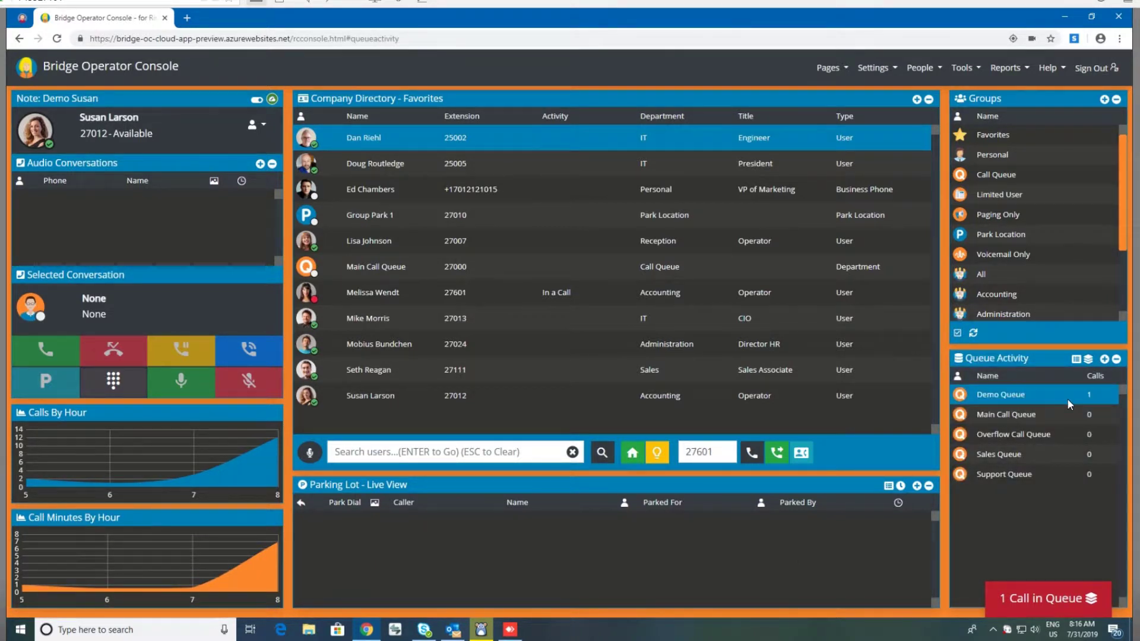
click(1048, 604)
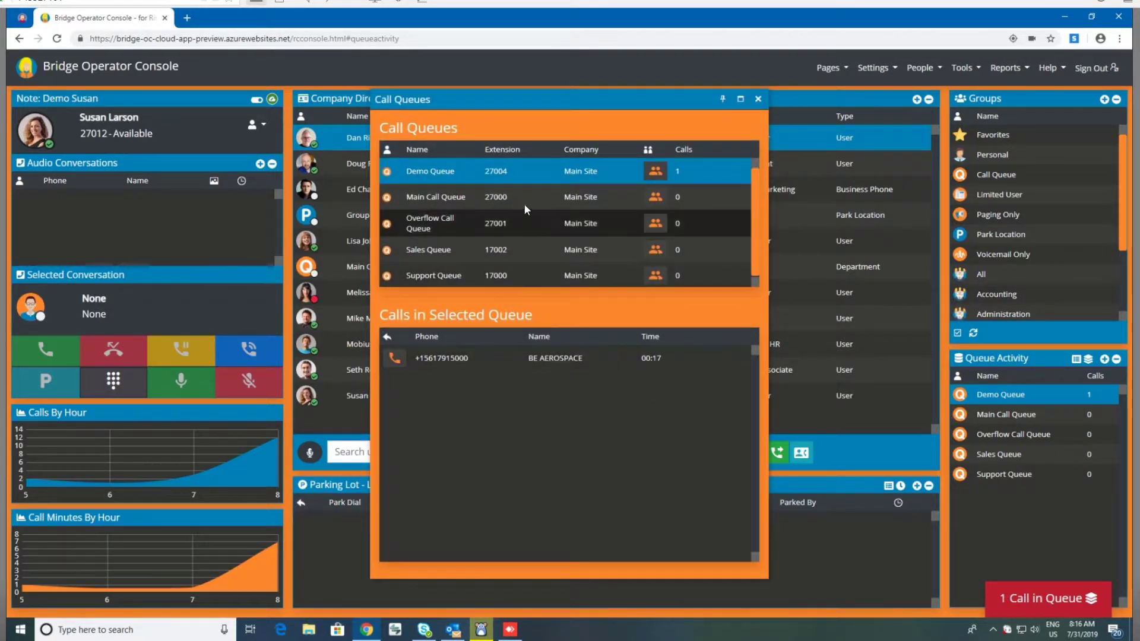
click(759, 101)
click(1033, 396)
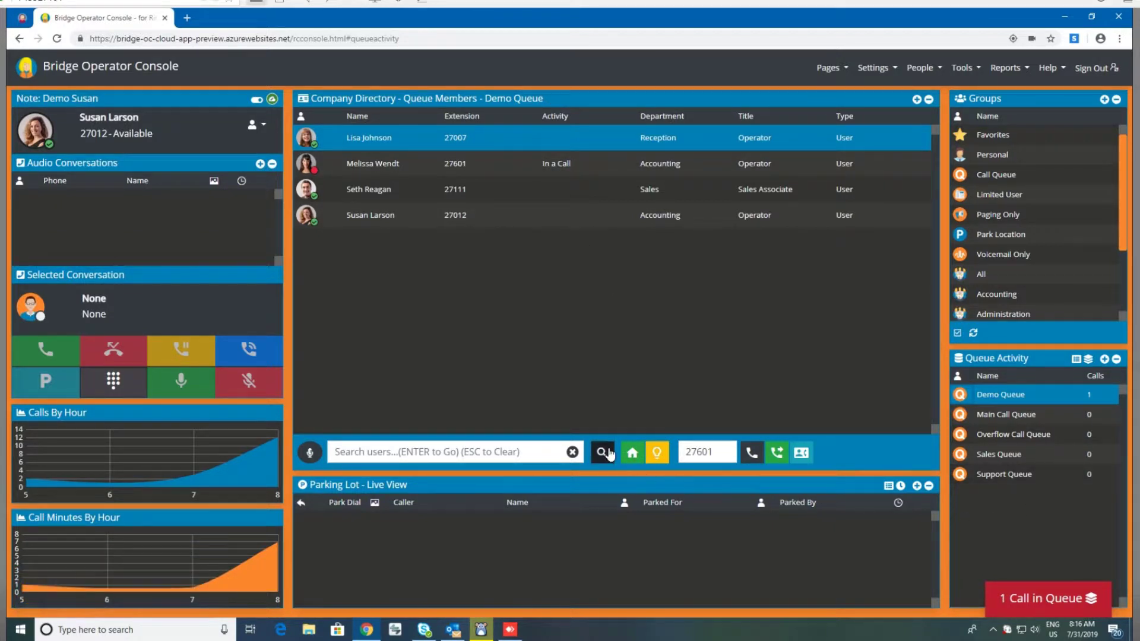
click(632, 452)
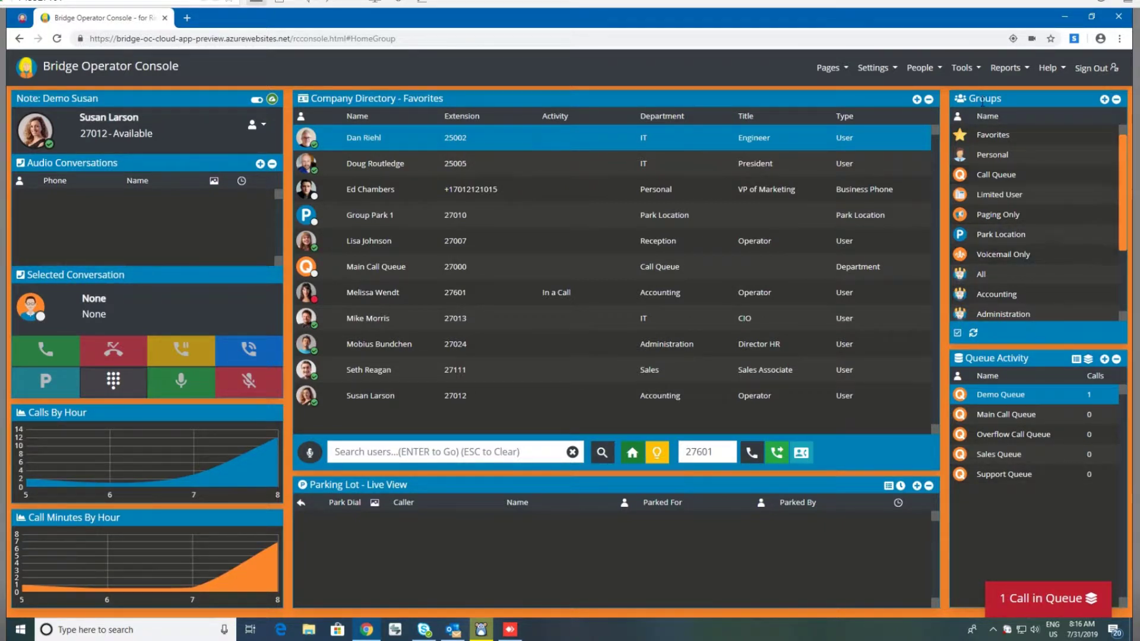
- Load the Personal, Favorites, Call Queue and Accounting groups into the directory in turn
click(1015, 155)
click(1026, 135)
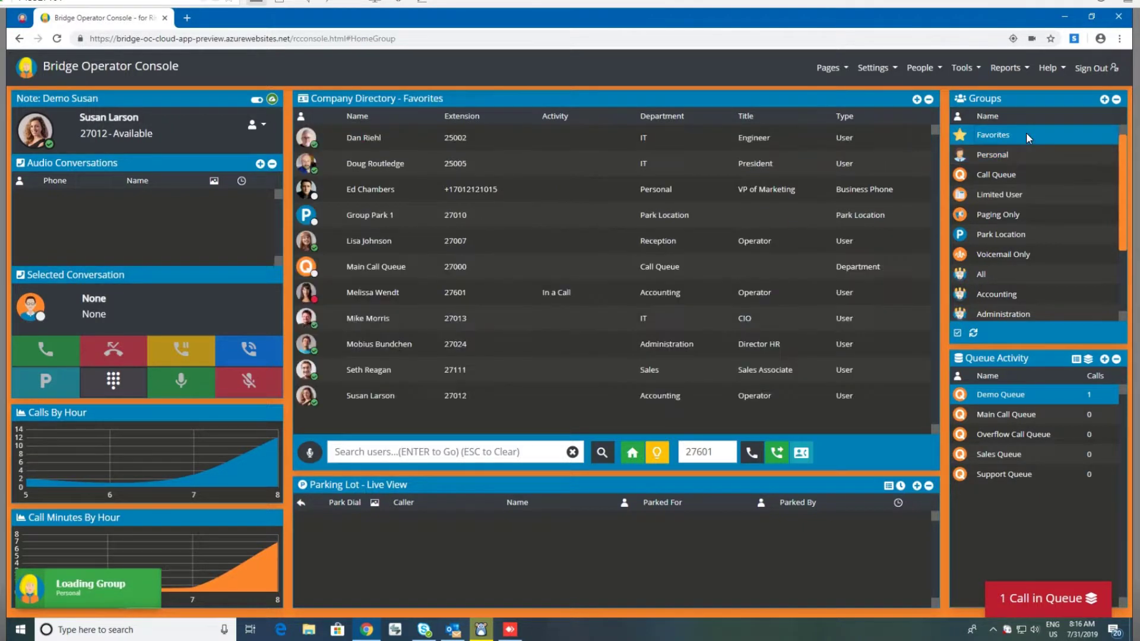
click(1016, 172)
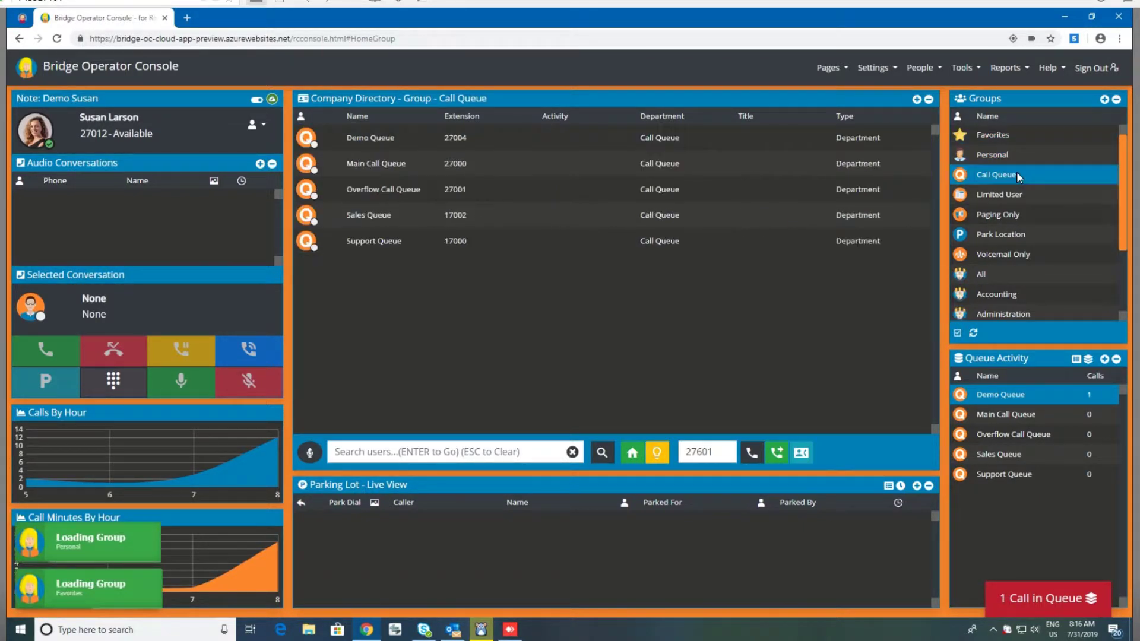
scroll(1028, 214, down, 1)
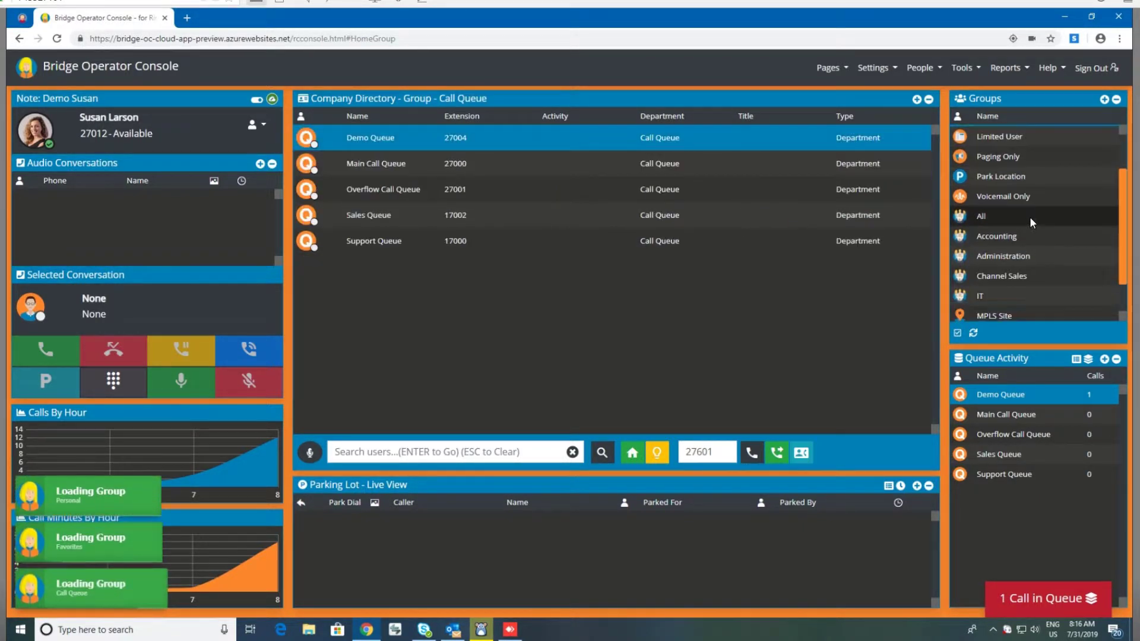
click(1005, 235)
scroll(1004, 241, down, 1)
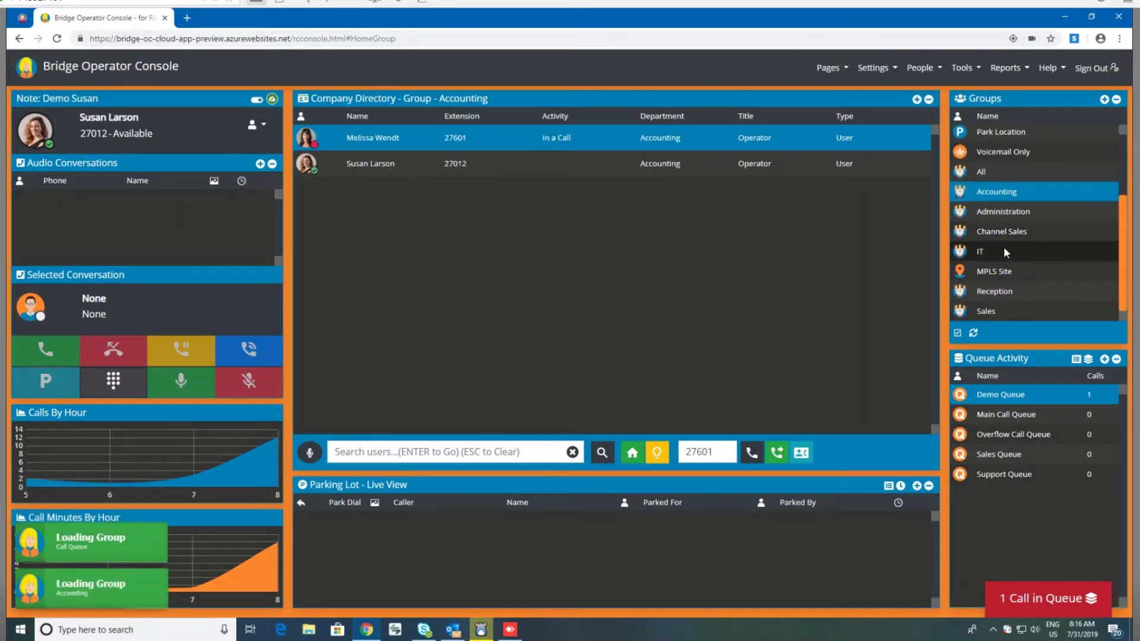
- List the IT, Sales and Reception group users, then the Favorites contacts in the directory
click(1004, 249)
click(995, 305)
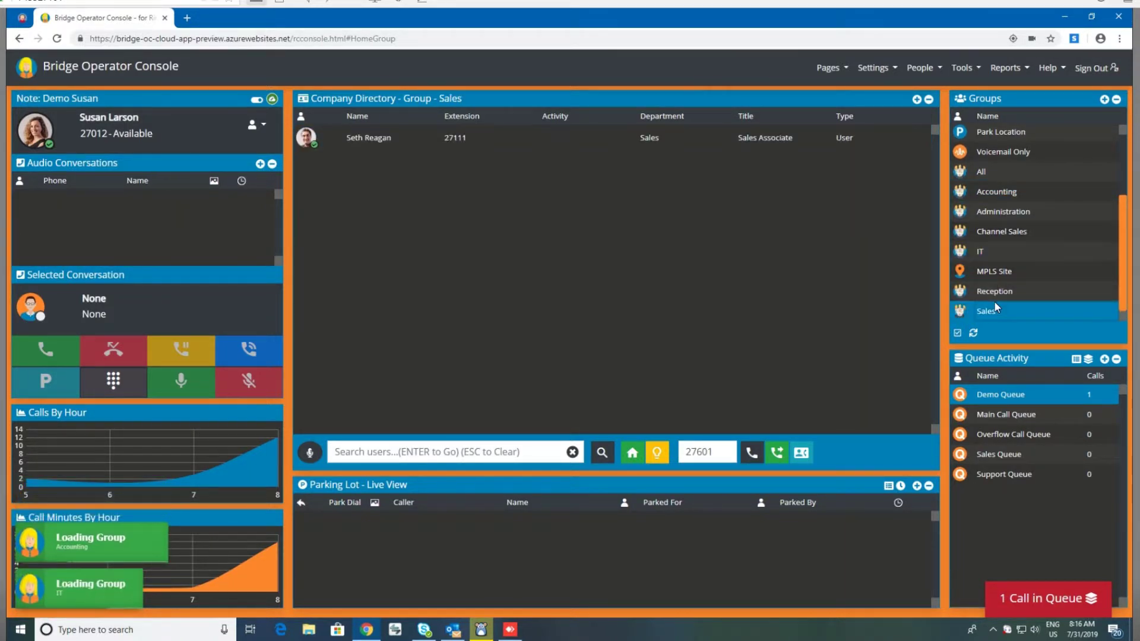
click(1011, 291)
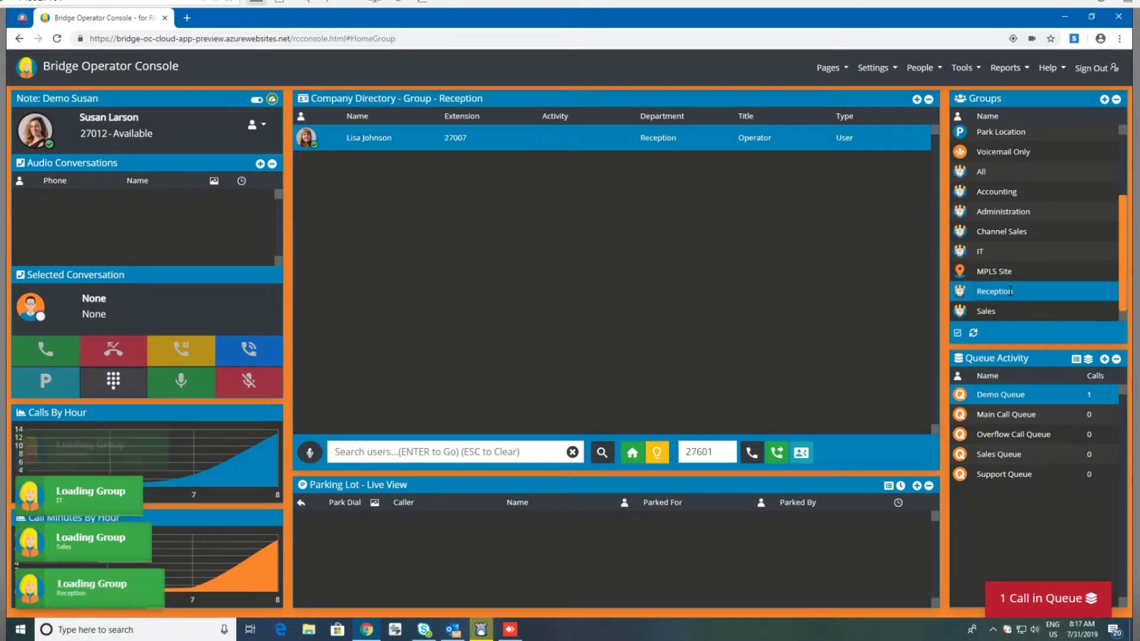
scroll(979, 269, up, 2)
click(633, 452)
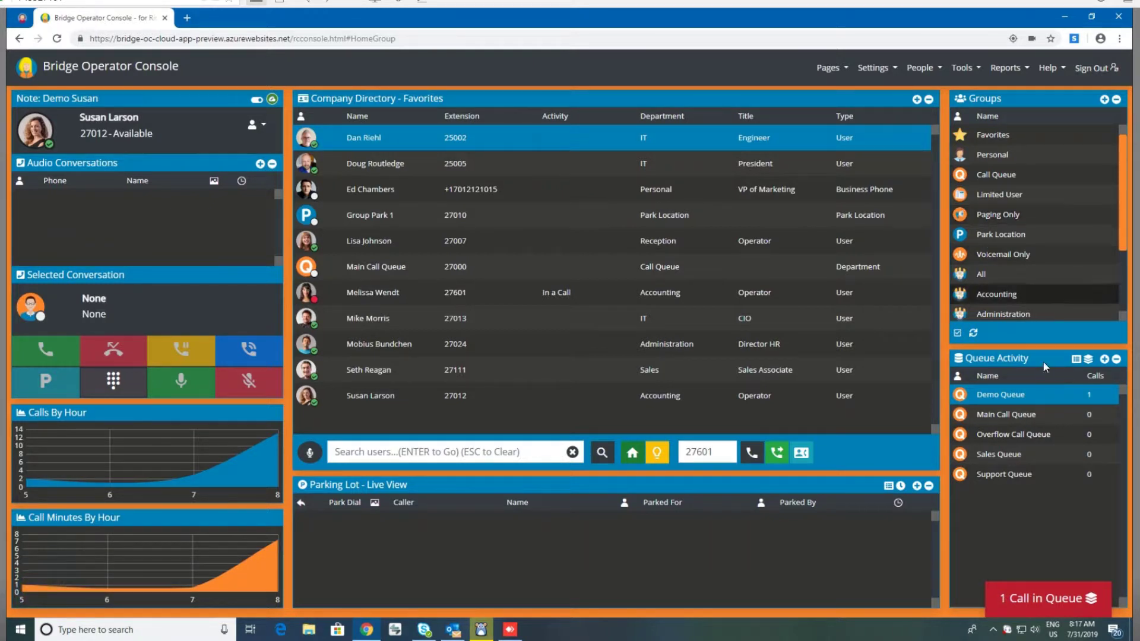
click(888, 487)
click(900, 487)
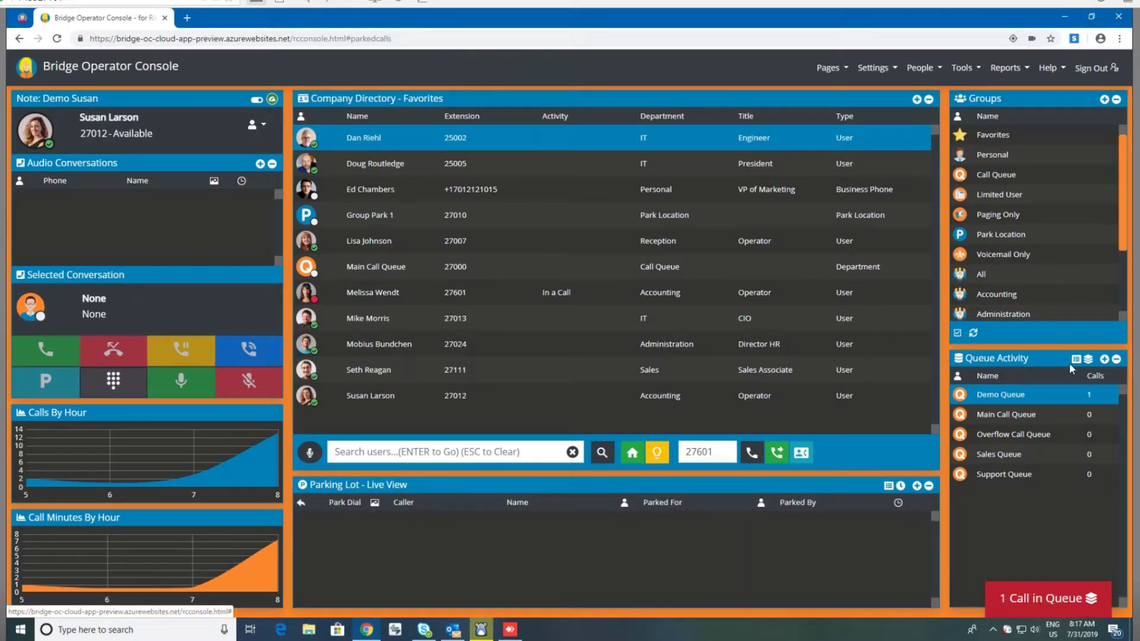
click(1076, 359)
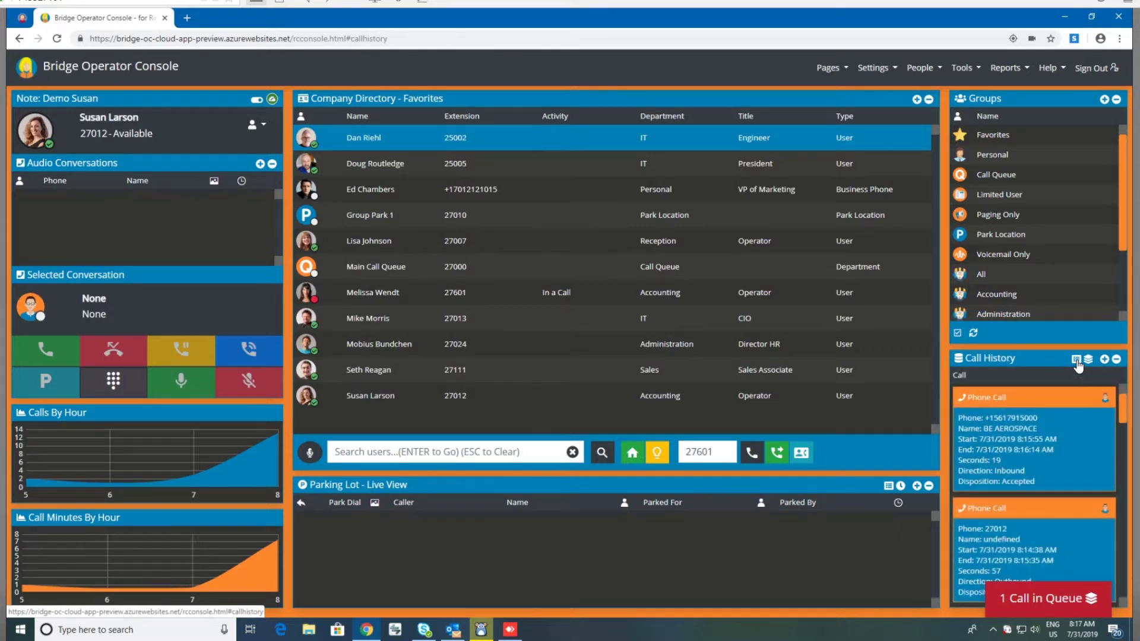
click(1088, 360)
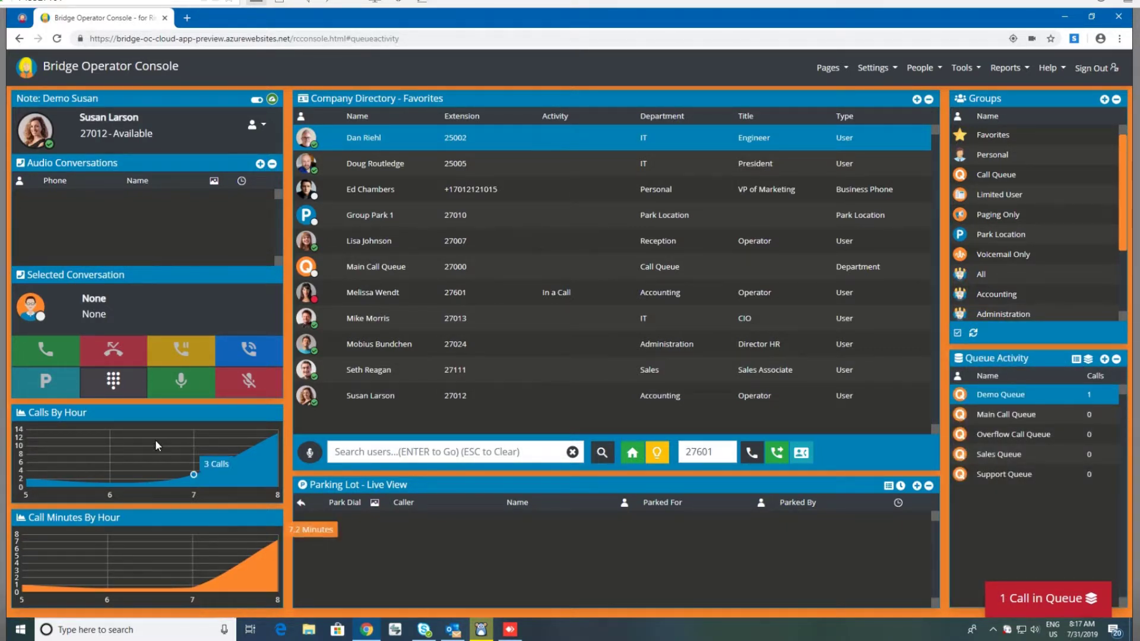
mouse_move(218, 464)
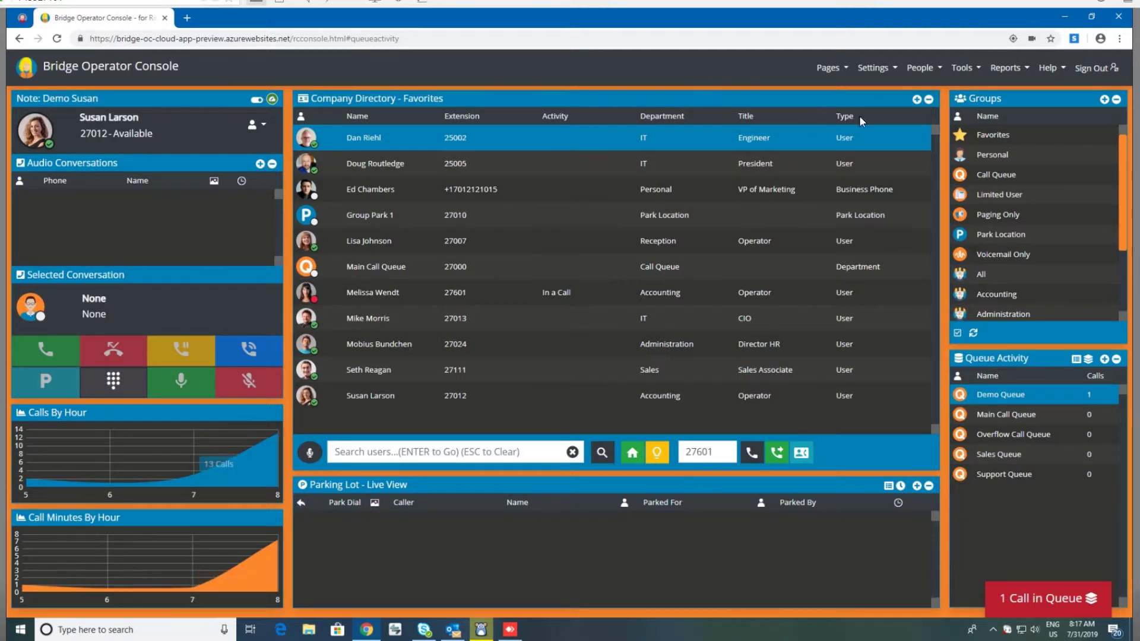
click(1005, 70)
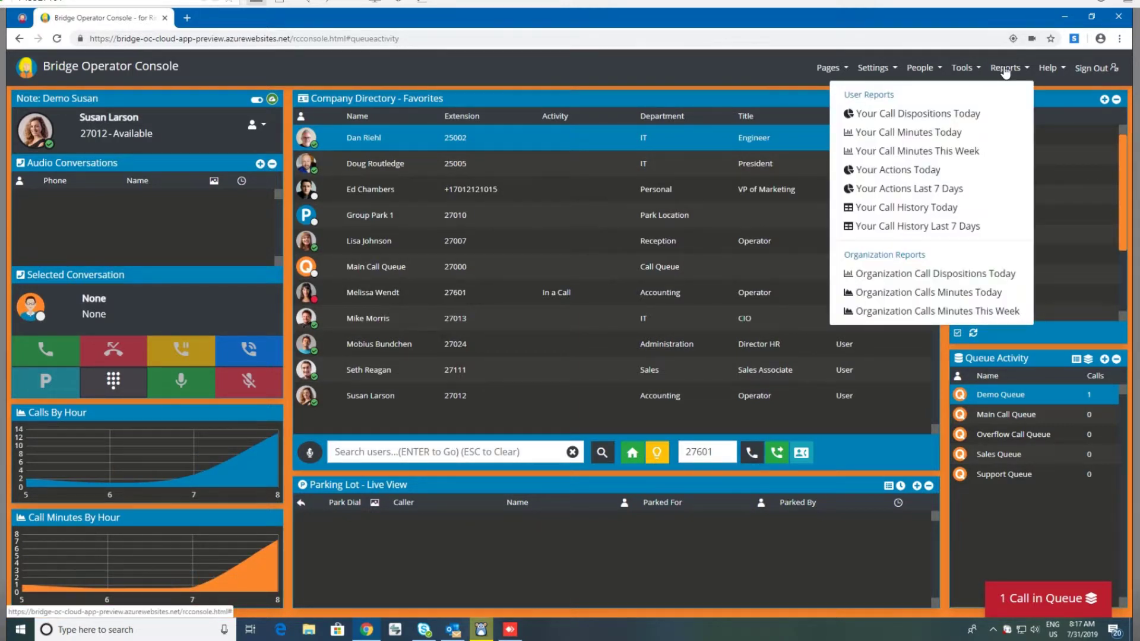
click(974, 114)
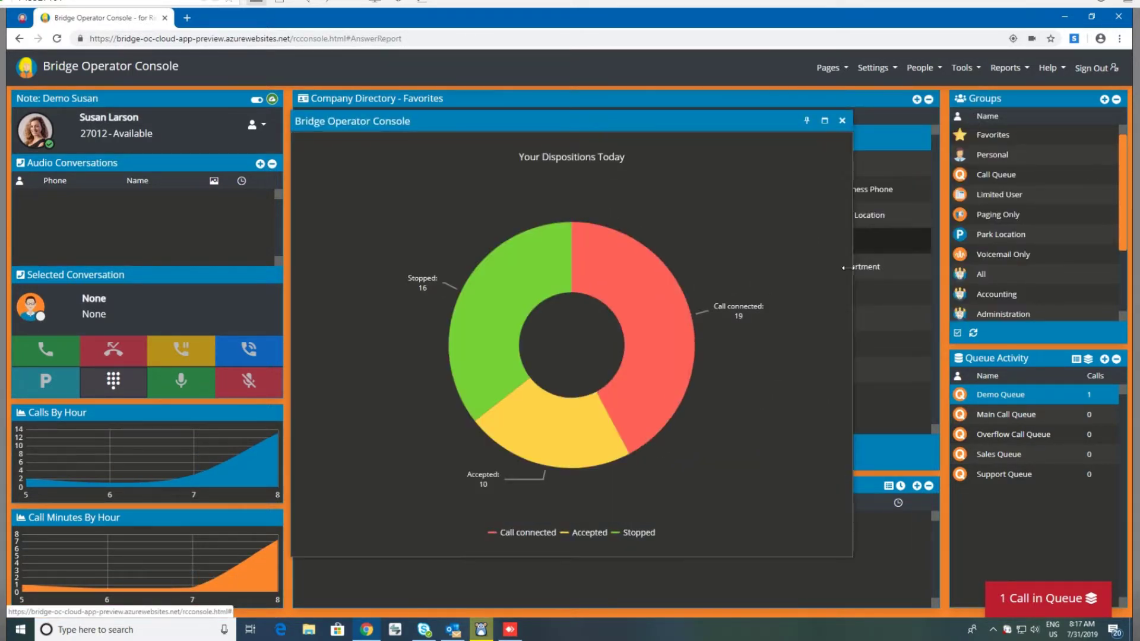
click(839, 122)
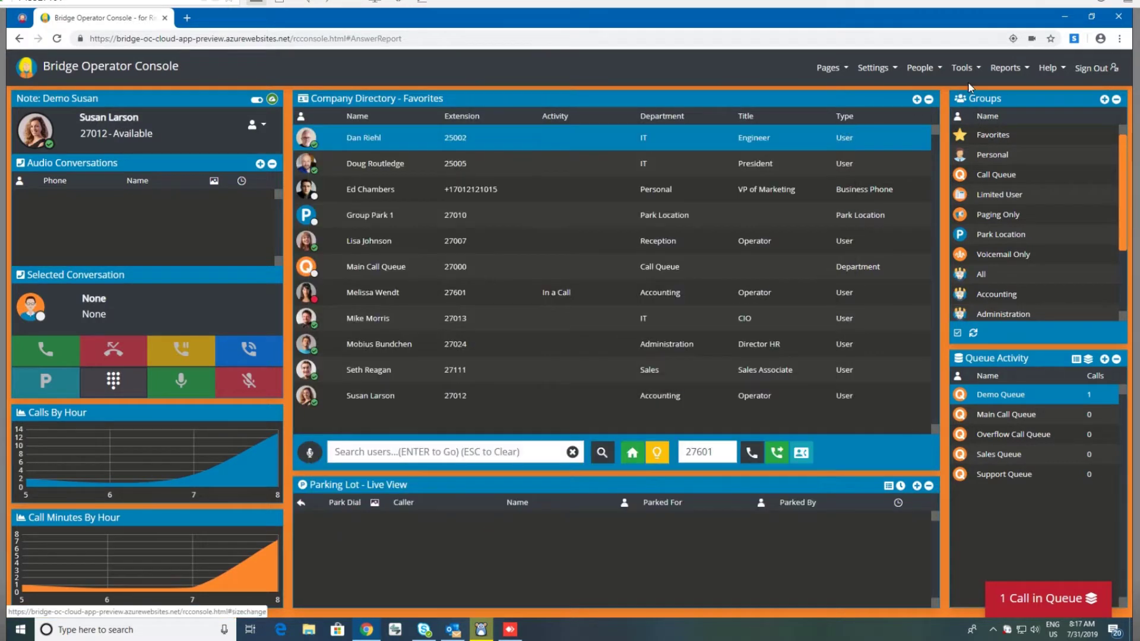
click(1005, 68)
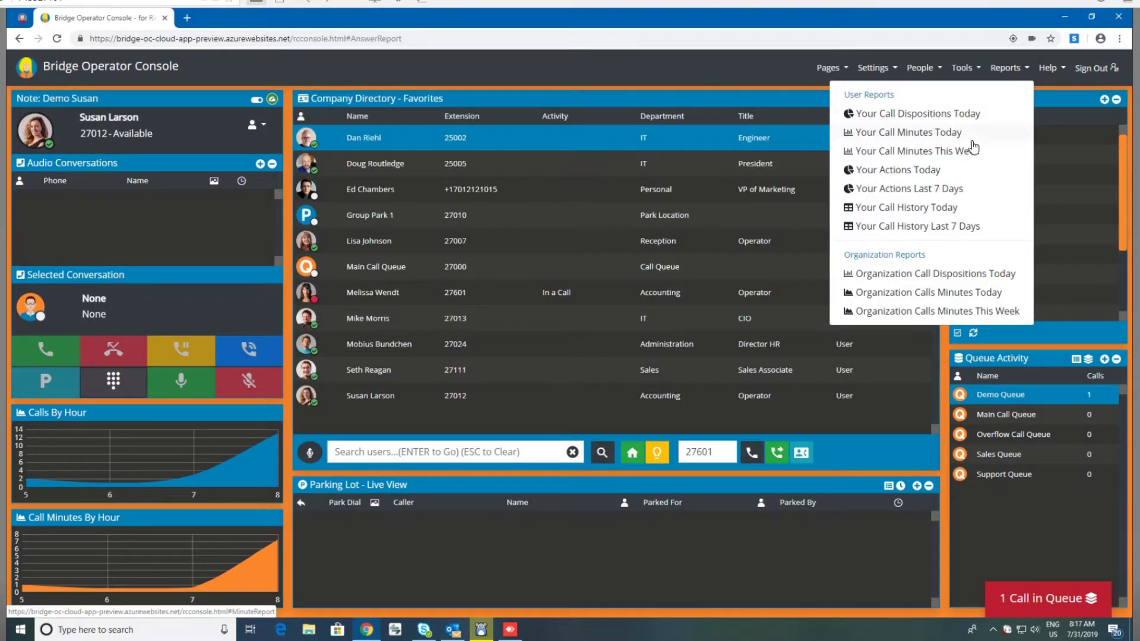
click(941, 169)
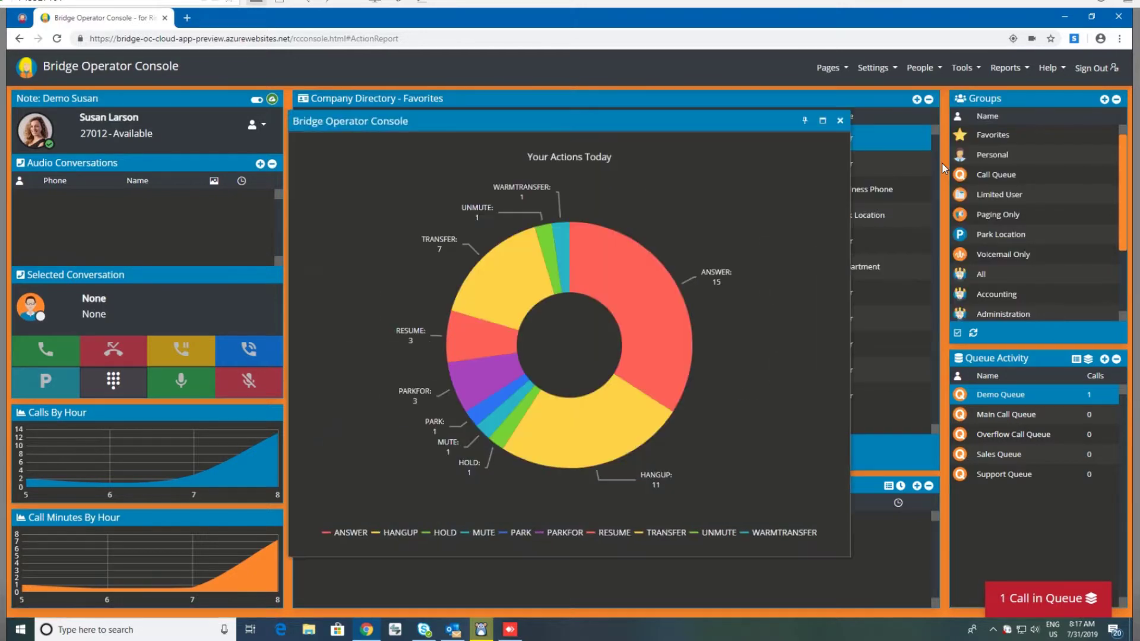
click(839, 120)
click(1004, 72)
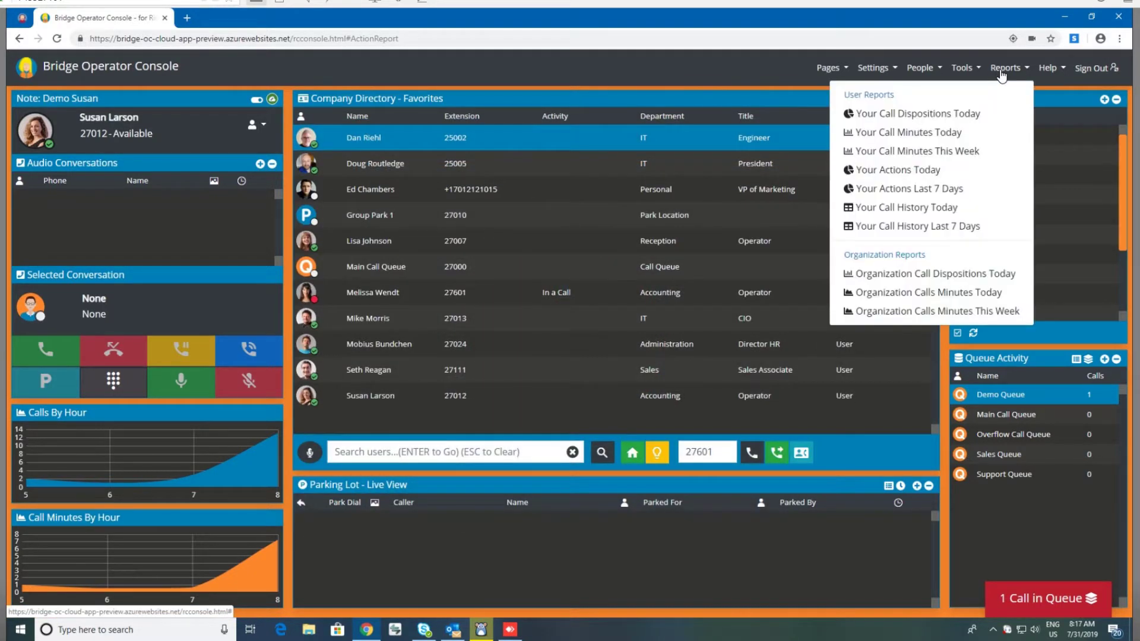
click(924, 208)
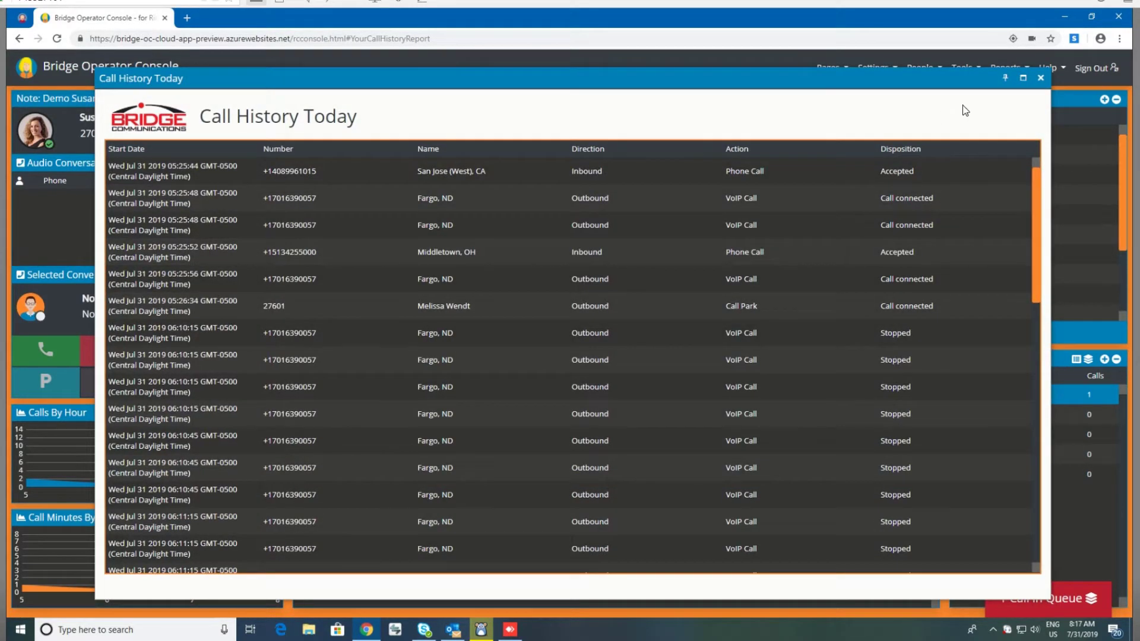
click(1038, 79)
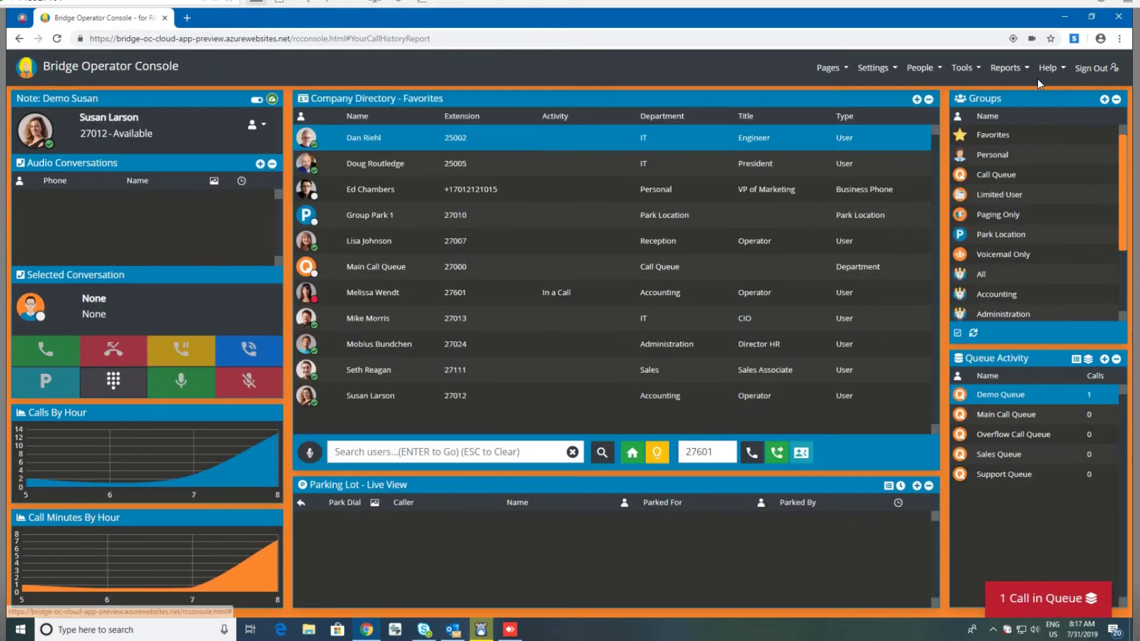
click(966, 68)
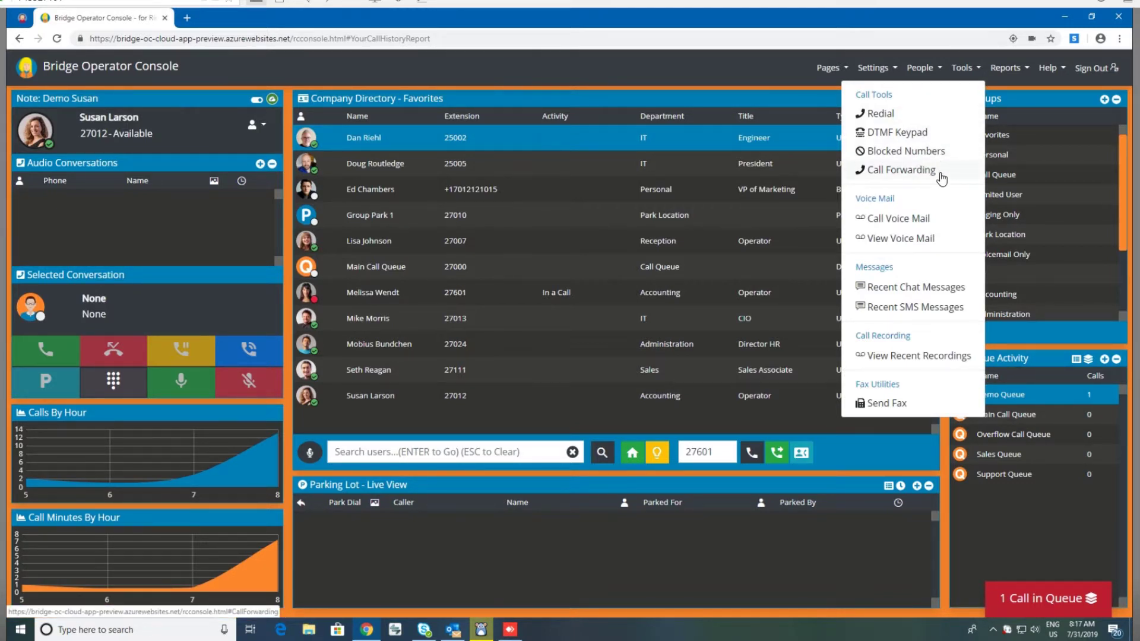
click(932, 246)
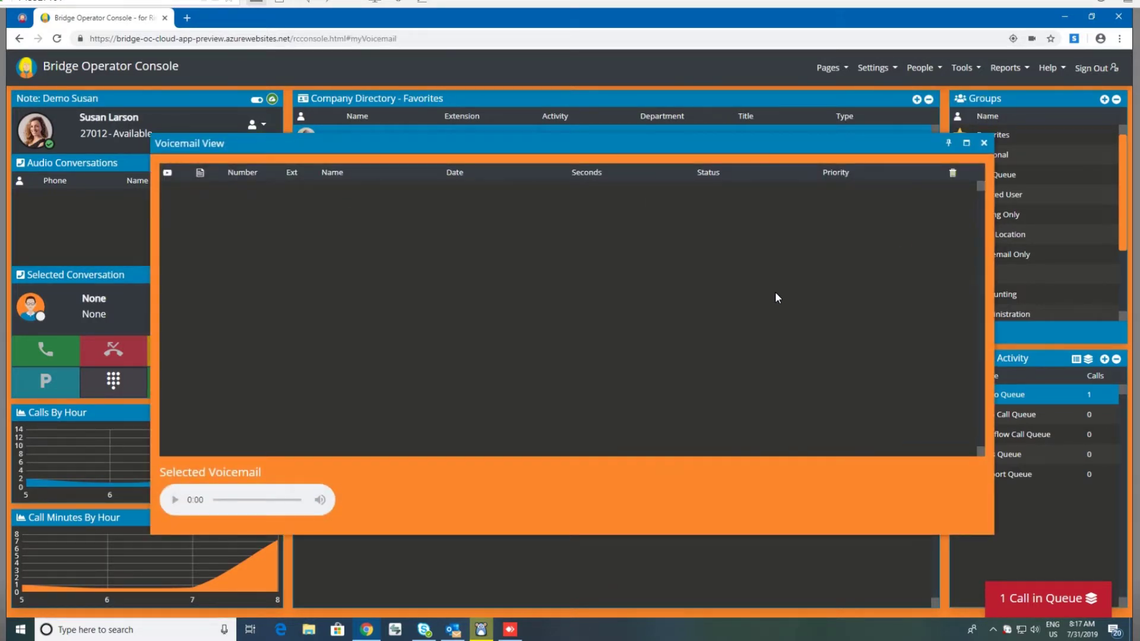
click(984, 146)
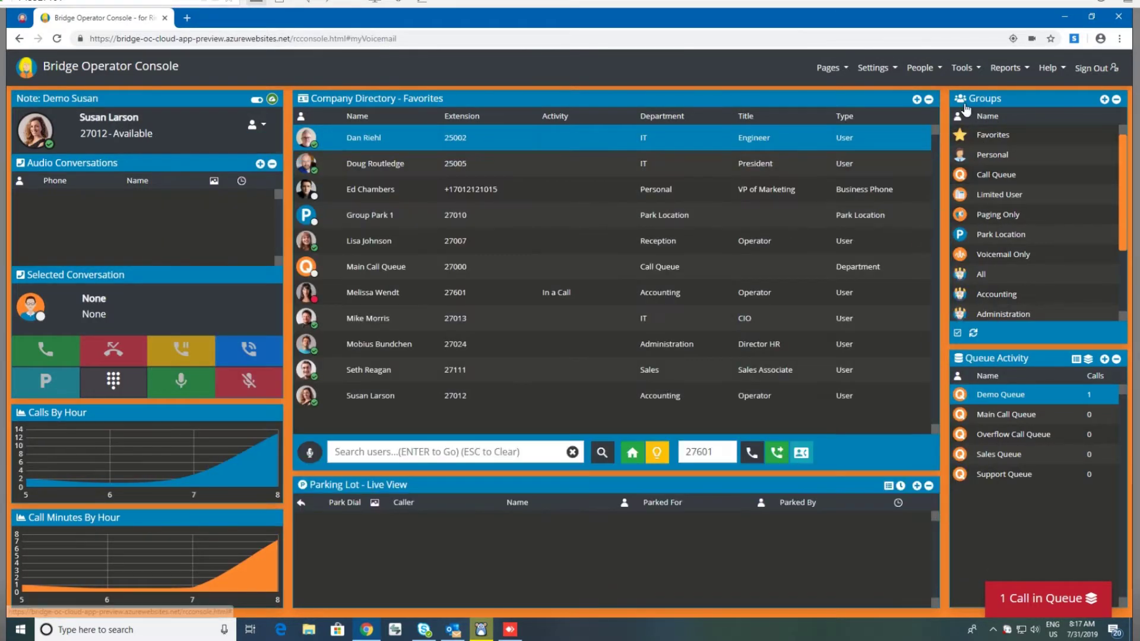
click(963, 69)
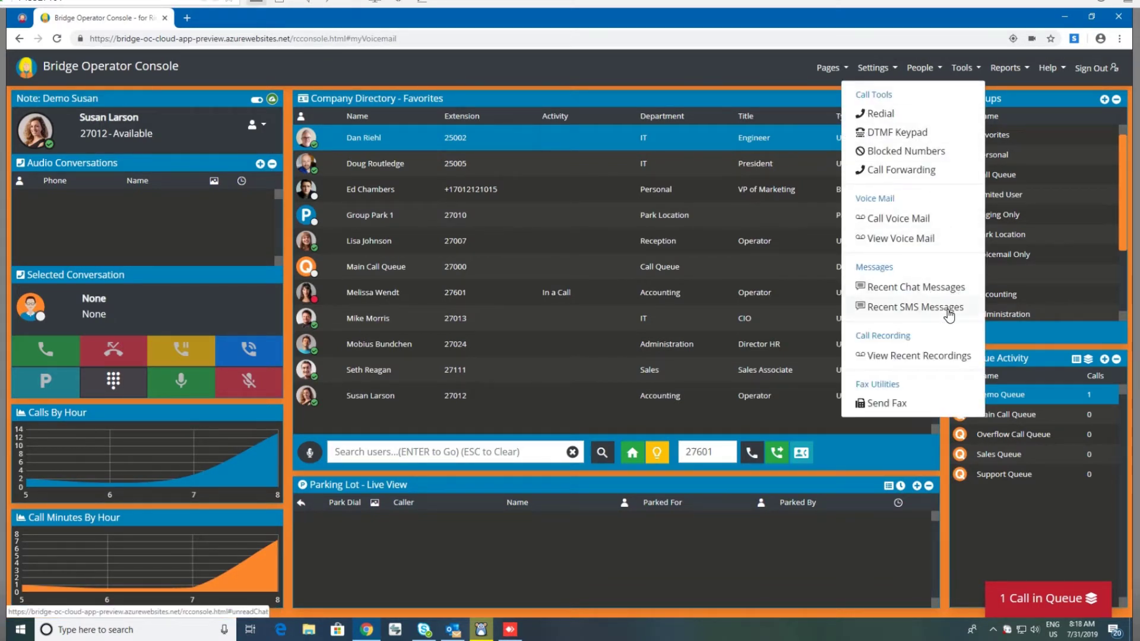
click(947, 288)
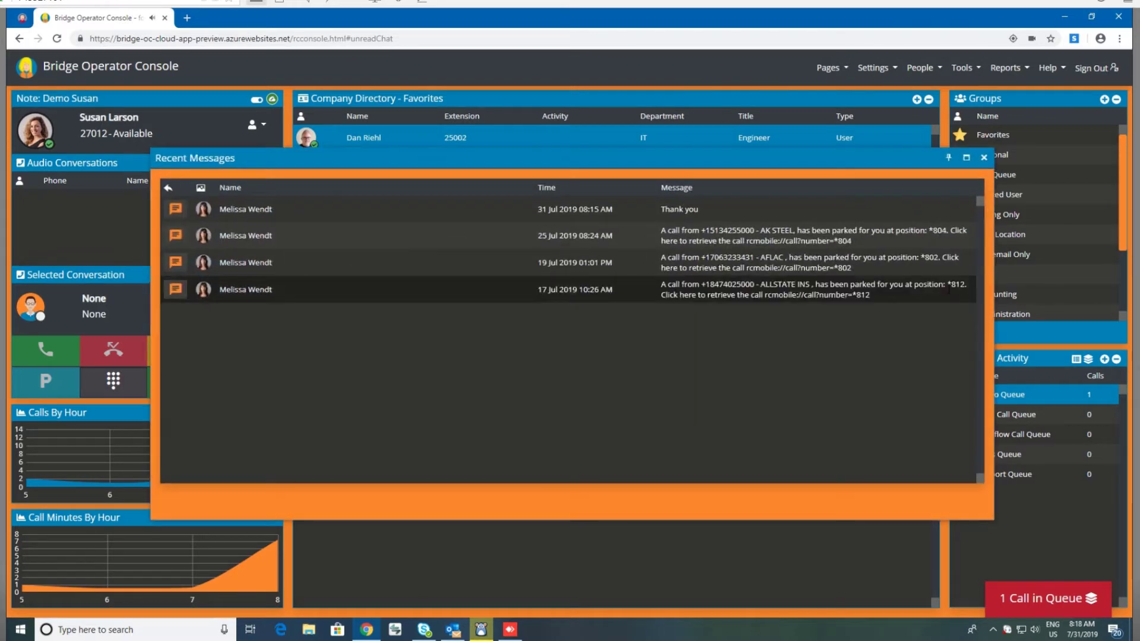
click(984, 158)
click(958, 69)
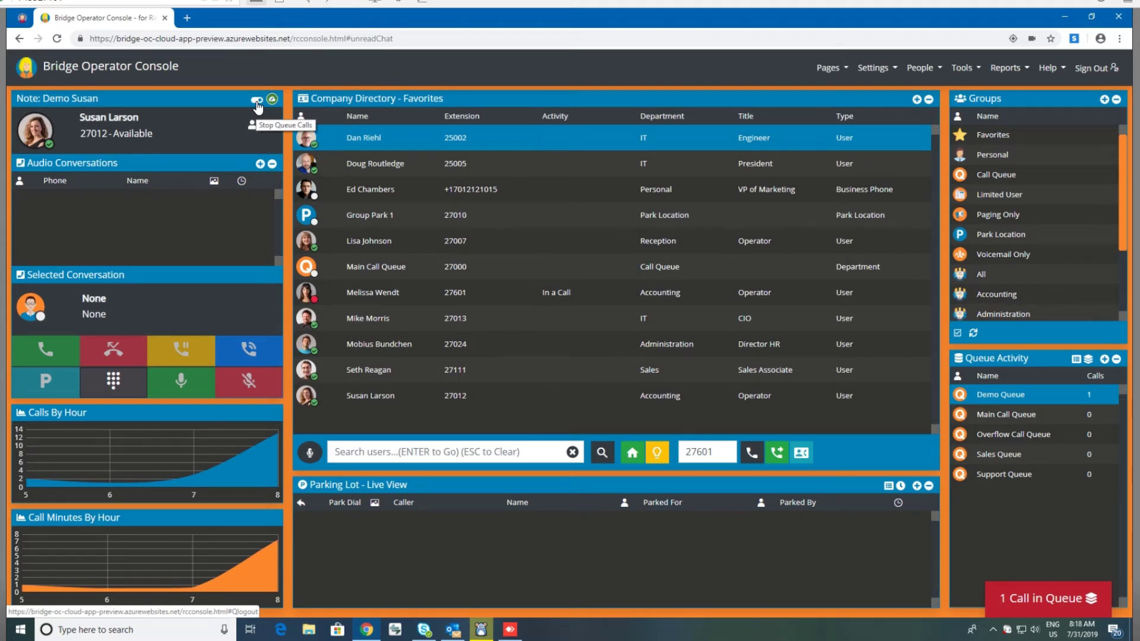
click(258, 125)
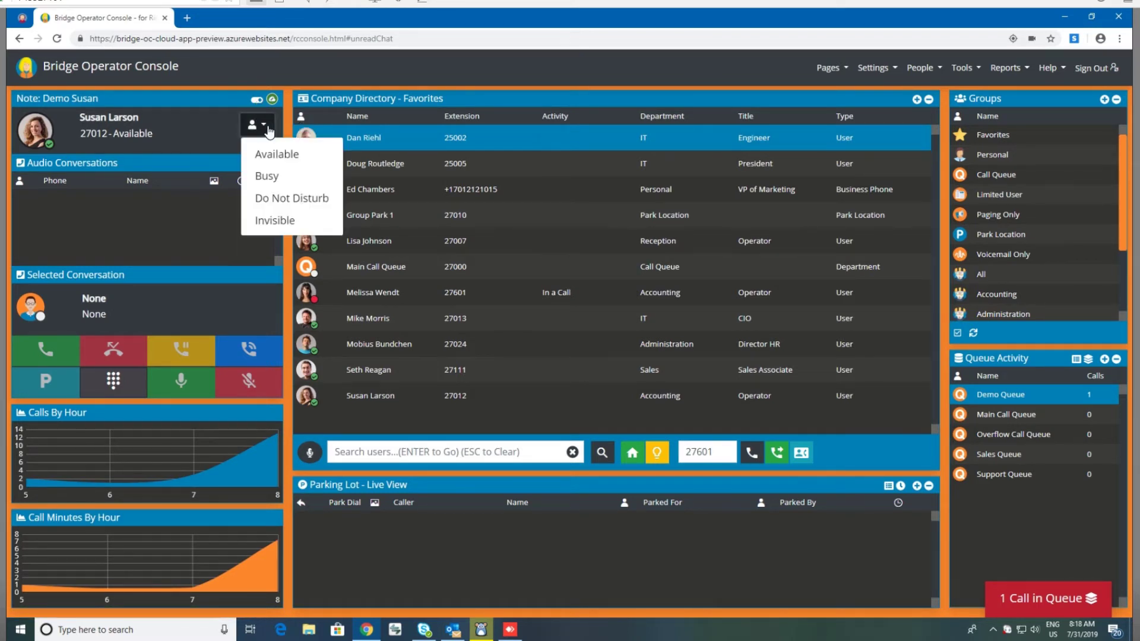
click(209, 128)
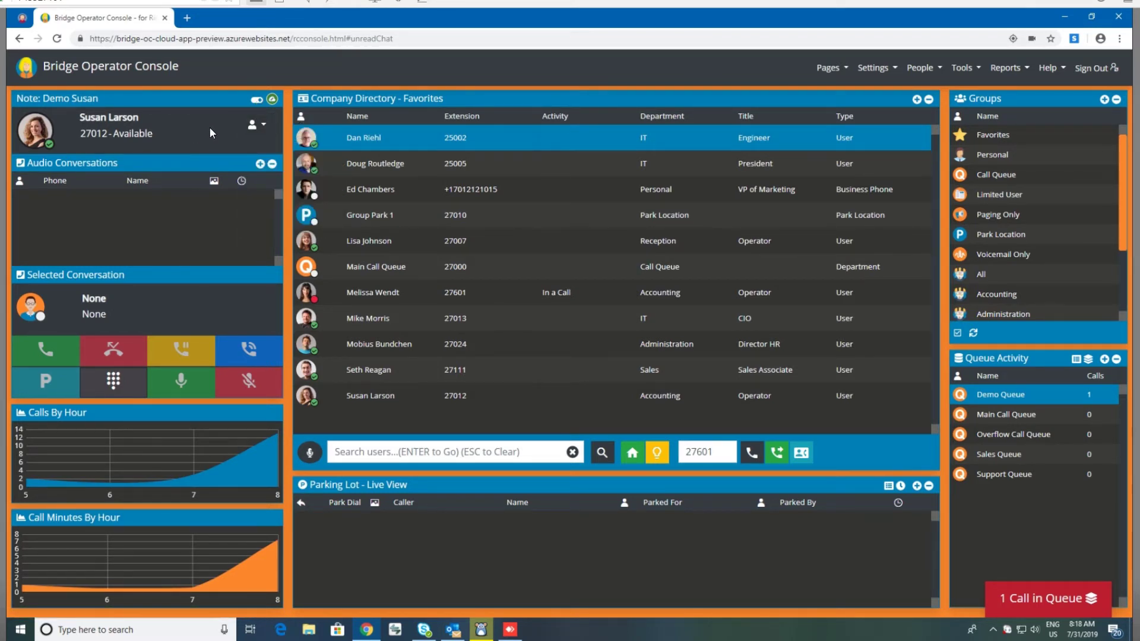